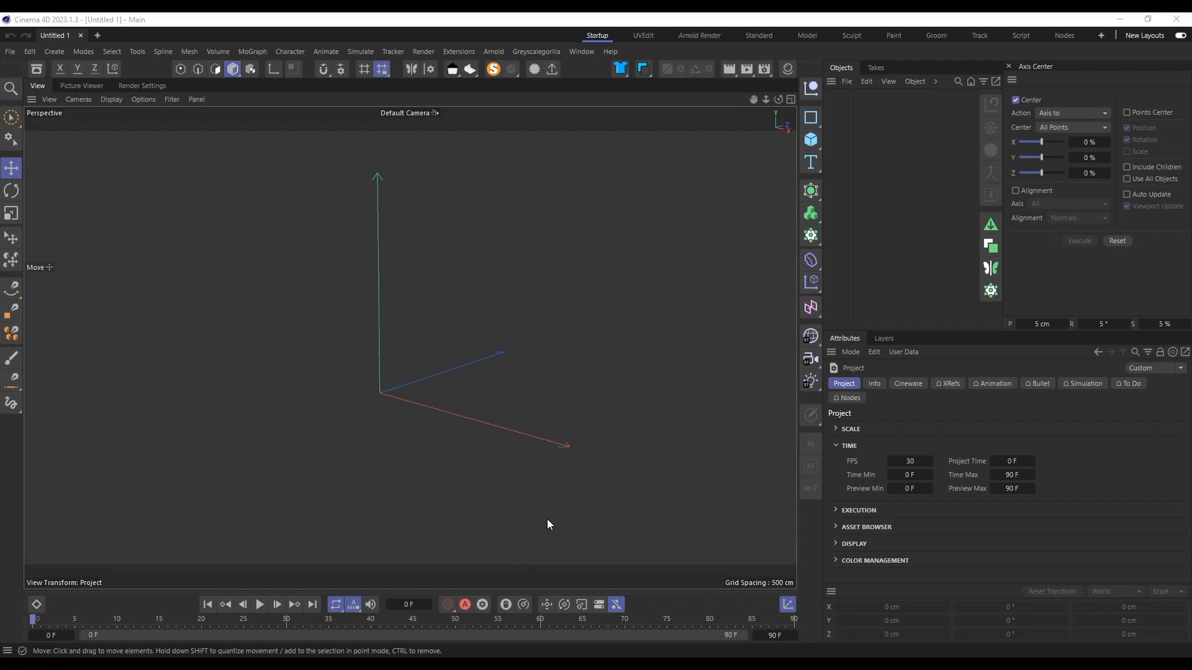
pyautogui.keyDown('alt'); pyautogui.moveTo(521, 464); pyautogui.dragTo(575, 442); pyautogui.keyUp('alt')
pyautogui.press('1')
pyautogui.moveTo(547, 393)
pyautogui.mouseDown()
pyautogui.moveTo(560, 414)
pyautogui.moveTo(429, 395)
pyautogui.moveTo(465, 420)
pyautogui.moveTo(529, 393)
pyautogui.mouseUp()
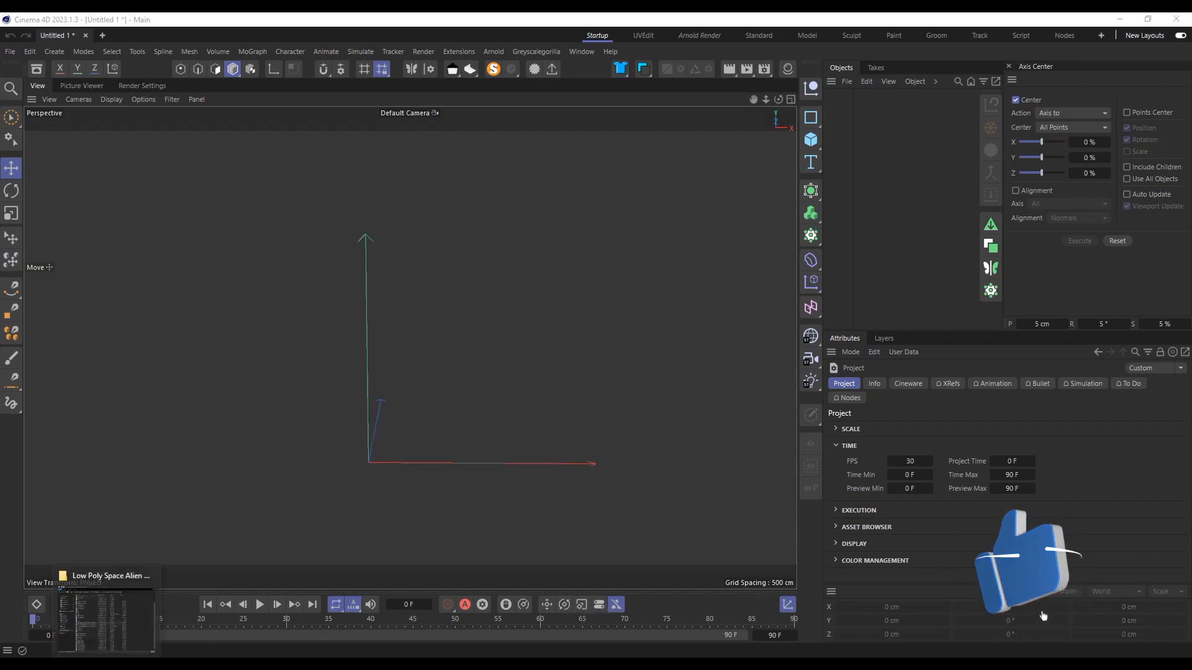
# Step: Switch to the web browser and look through the artist's ArtStation portfolio and the store's low-poly asset packs
pyautogui.hotkey('alt', 'Tab')
pyautogui.moveTo(454, 370); pyautogui.dragTo(180, 371)
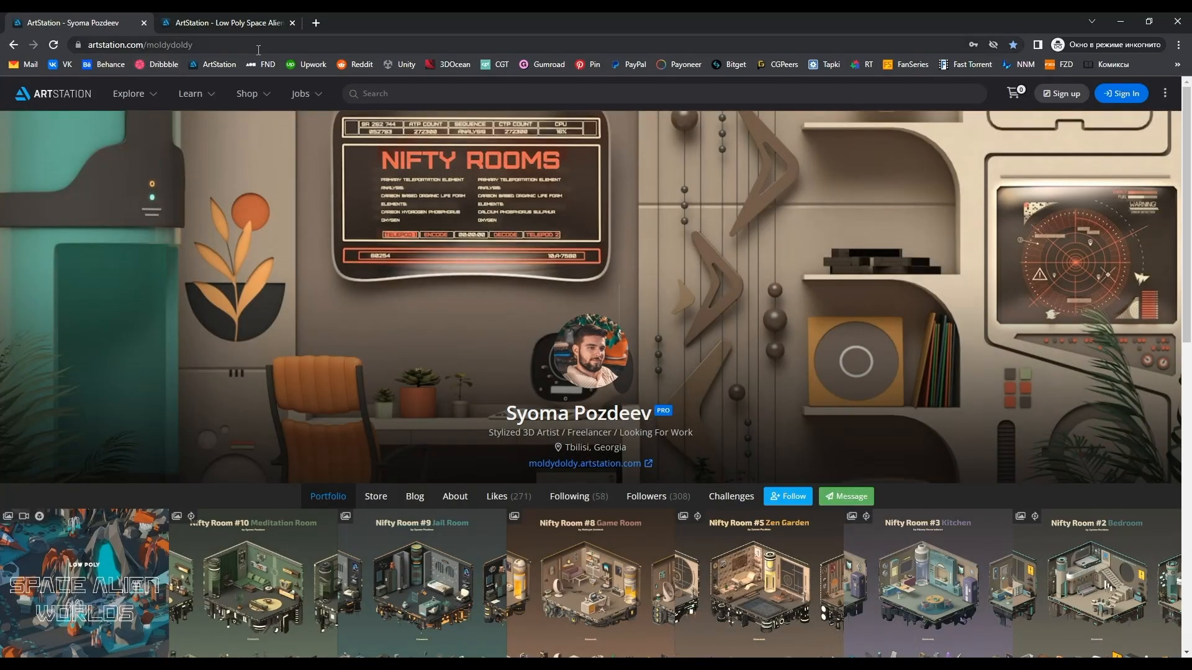
pyautogui.click(73, 51)
pyautogui.click(244, 45)
pyautogui.scroll(-4, 523, 228)
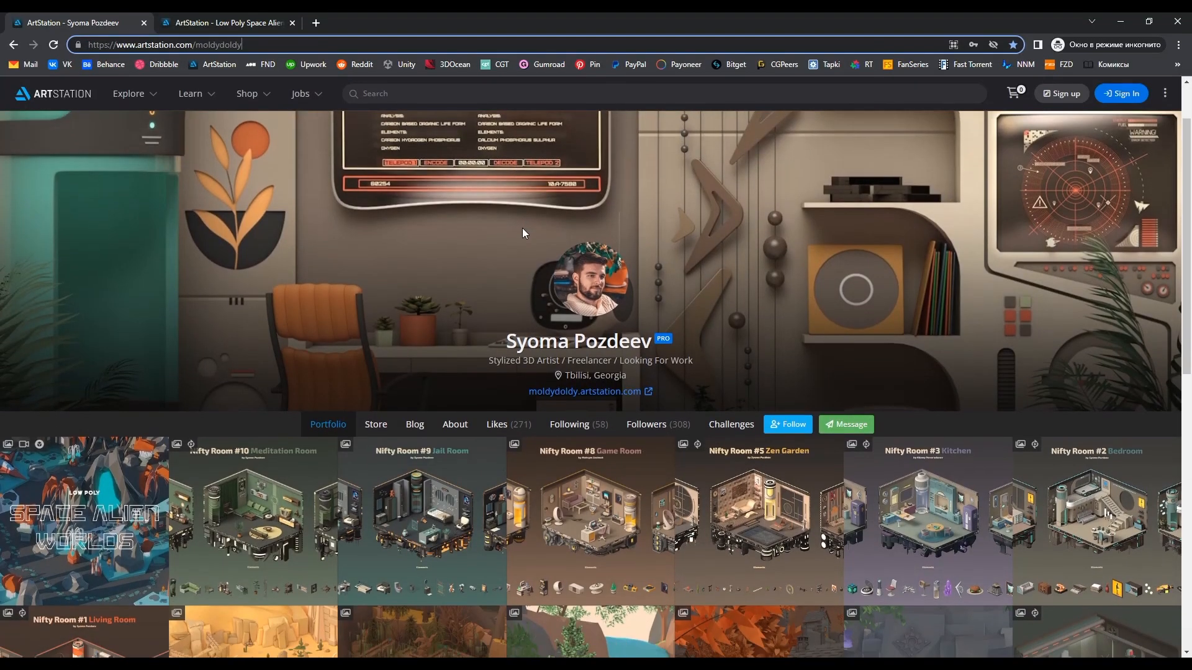
pyautogui.scroll(1, 558, 292)
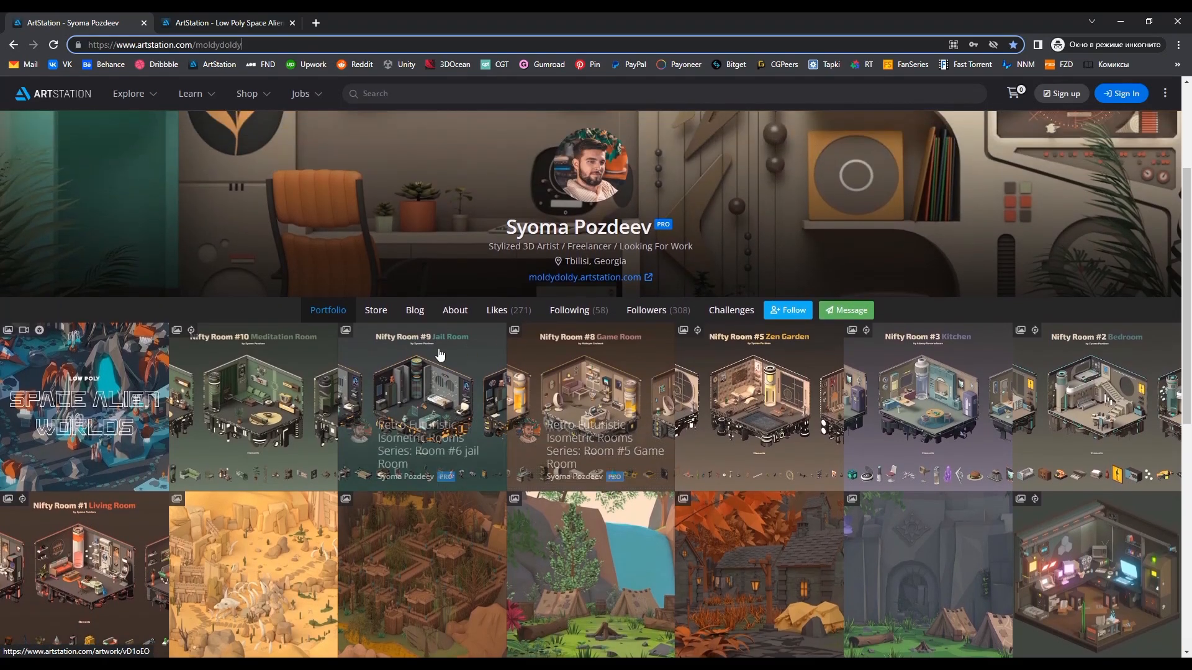
pyautogui.click(376, 312)
pyautogui.scroll(-2, 395, 308)
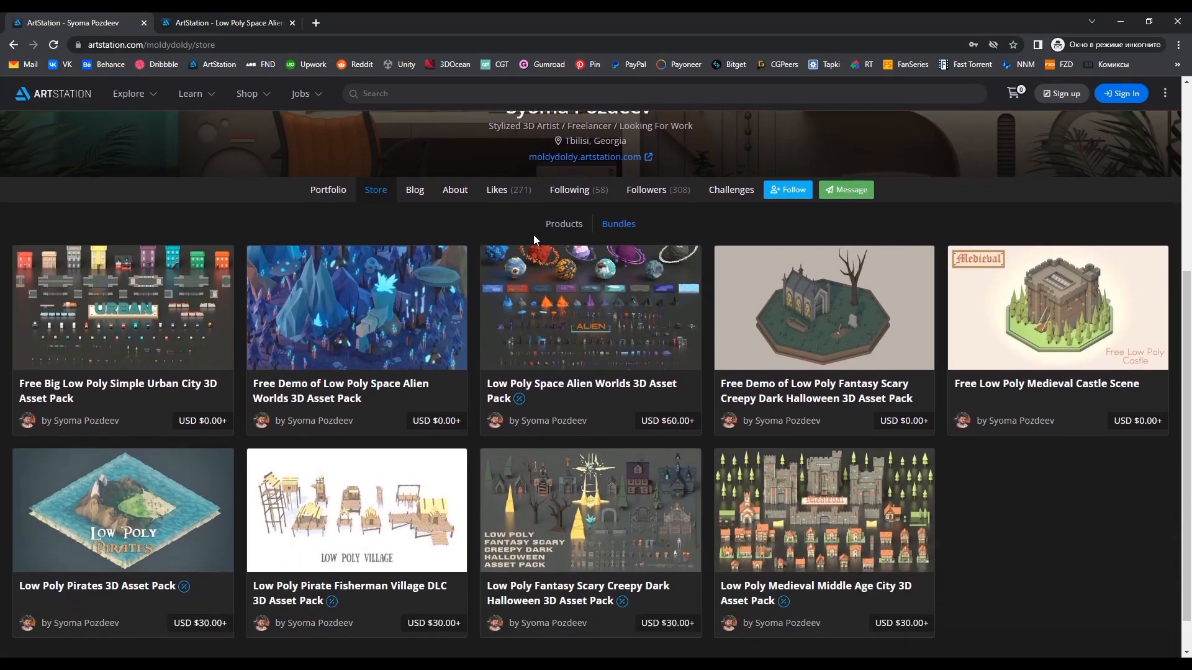
pyautogui.scroll(-1, 648, 537)
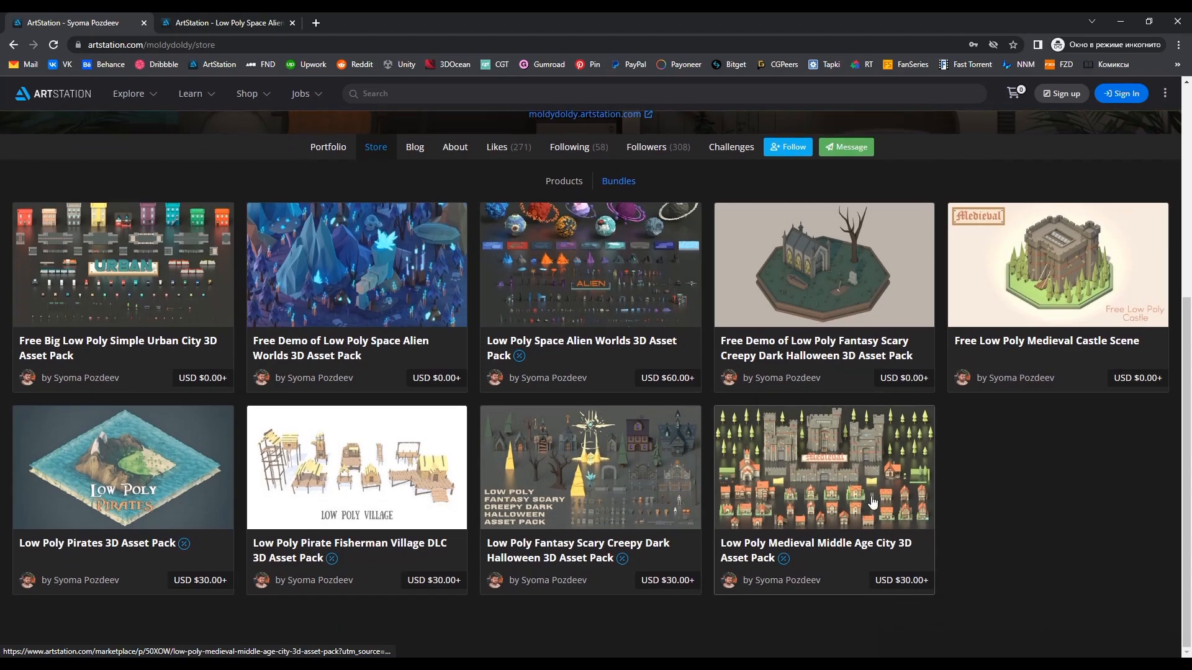
pyautogui.click(648, 537)
# Step: Examine the preview images and description of the Low Poly Space Alien Worlds 3D Asset Pack on its product page
pyautogui.click(440, 23)
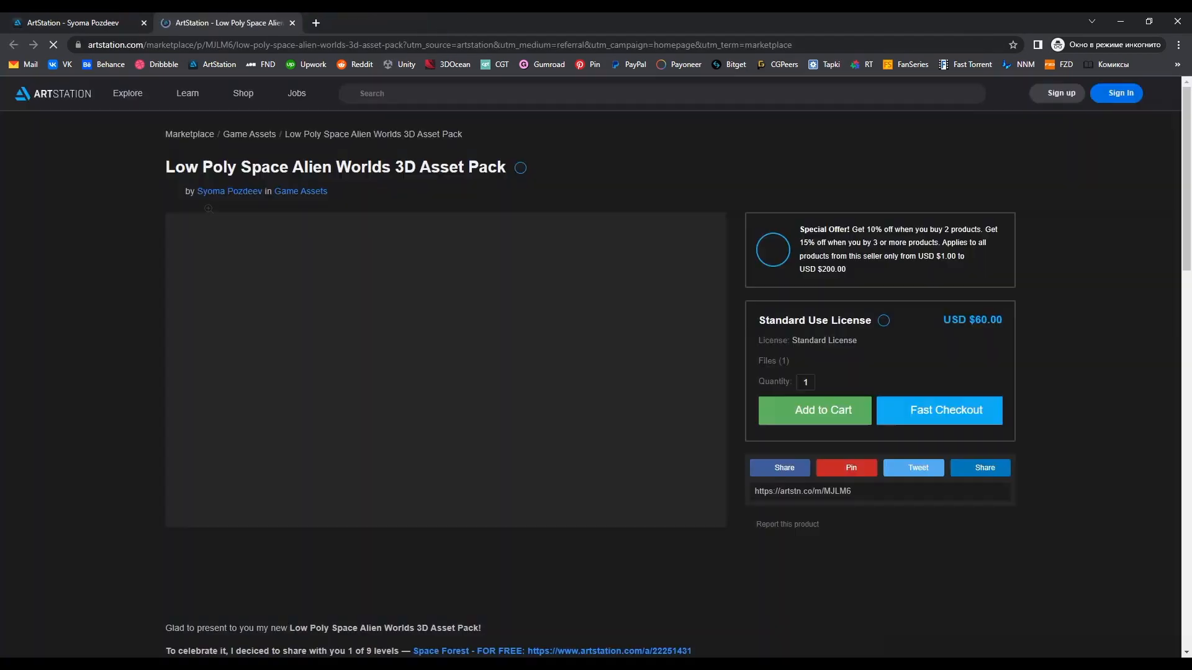
pyautogui.scroll(-1, 345, 512)
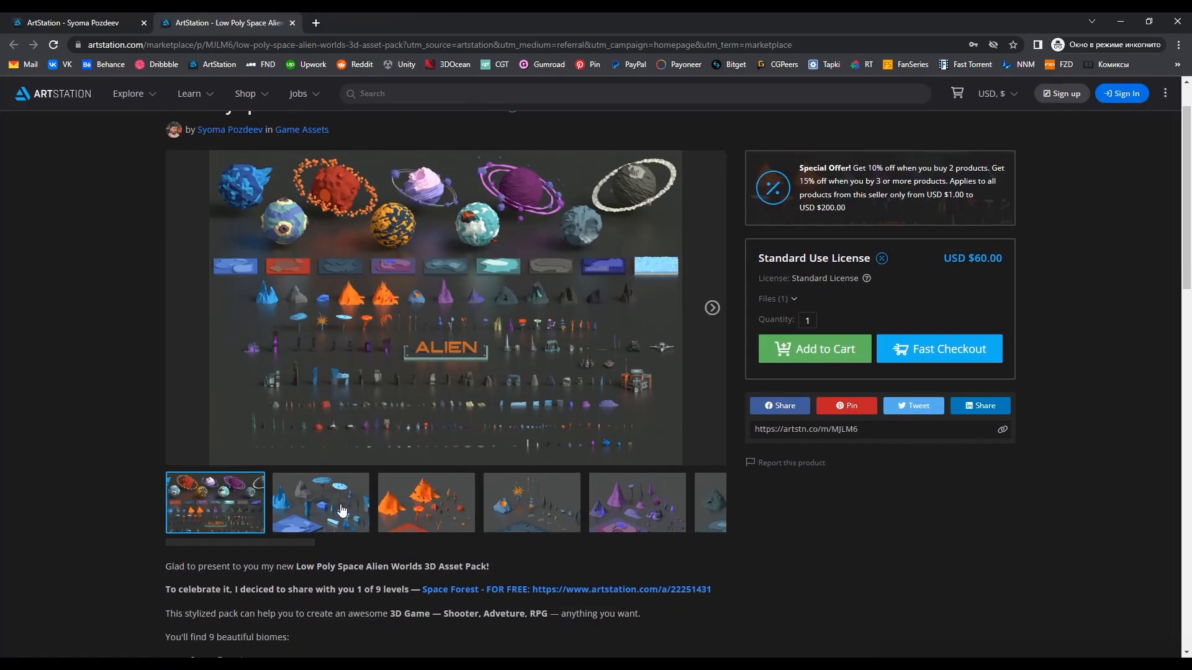
pyautogui.click(344, 512)
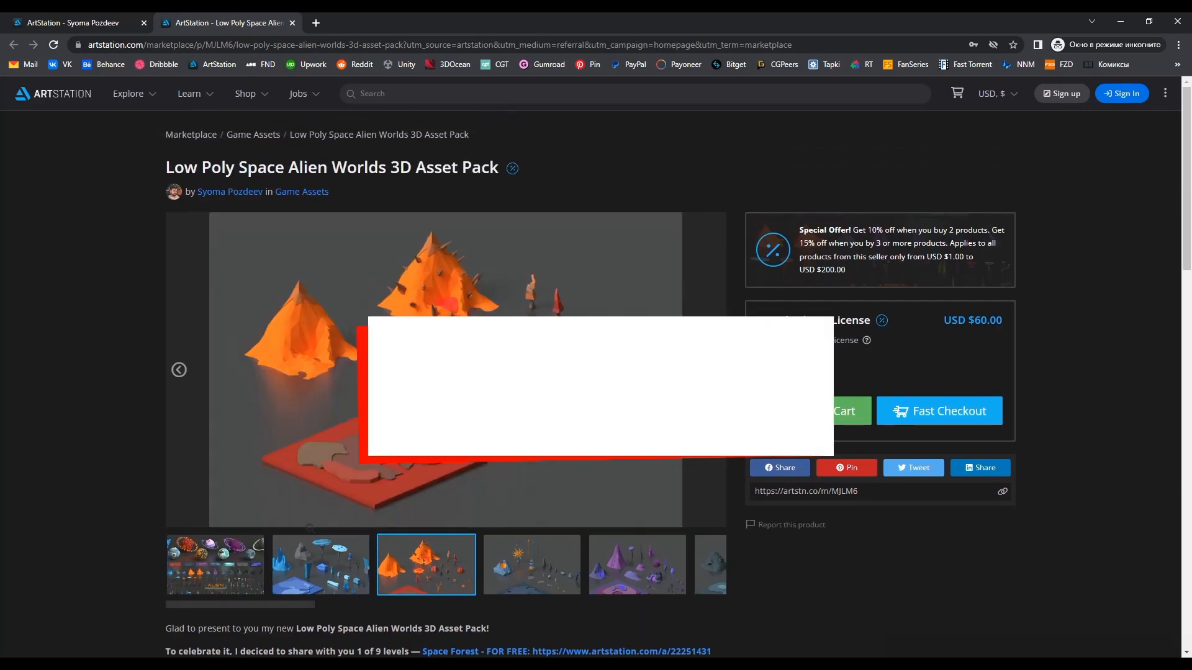
pyautogui.scroll(-1, 743, 514)
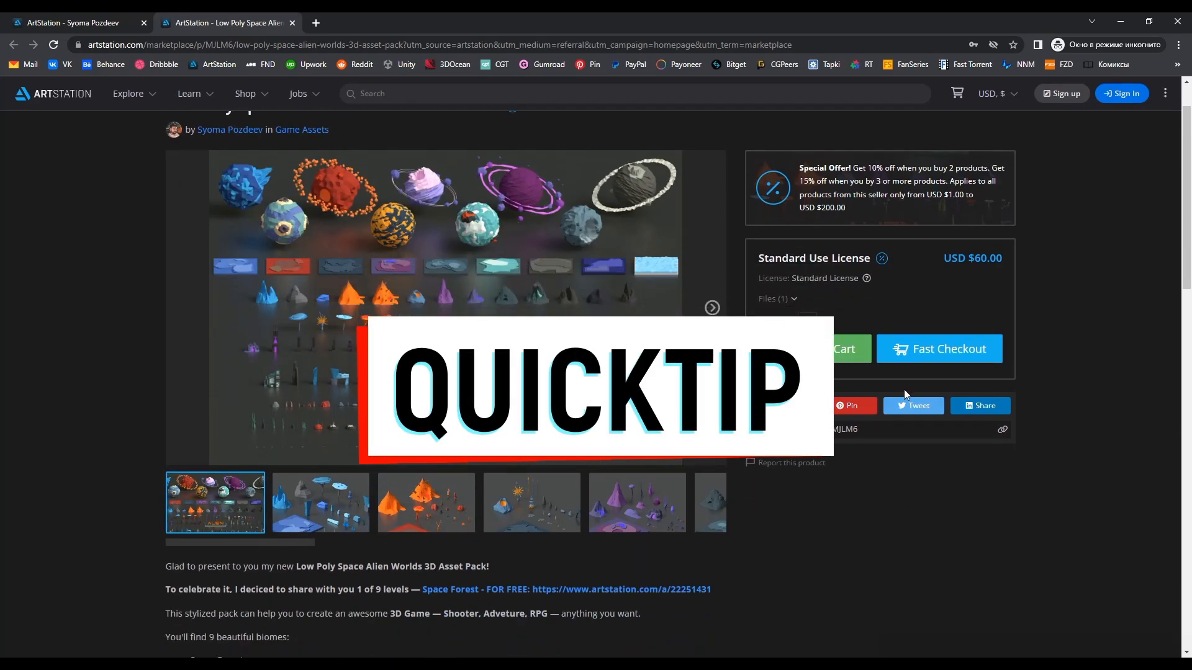
pyautogui.scroll(-3, 822, 477)
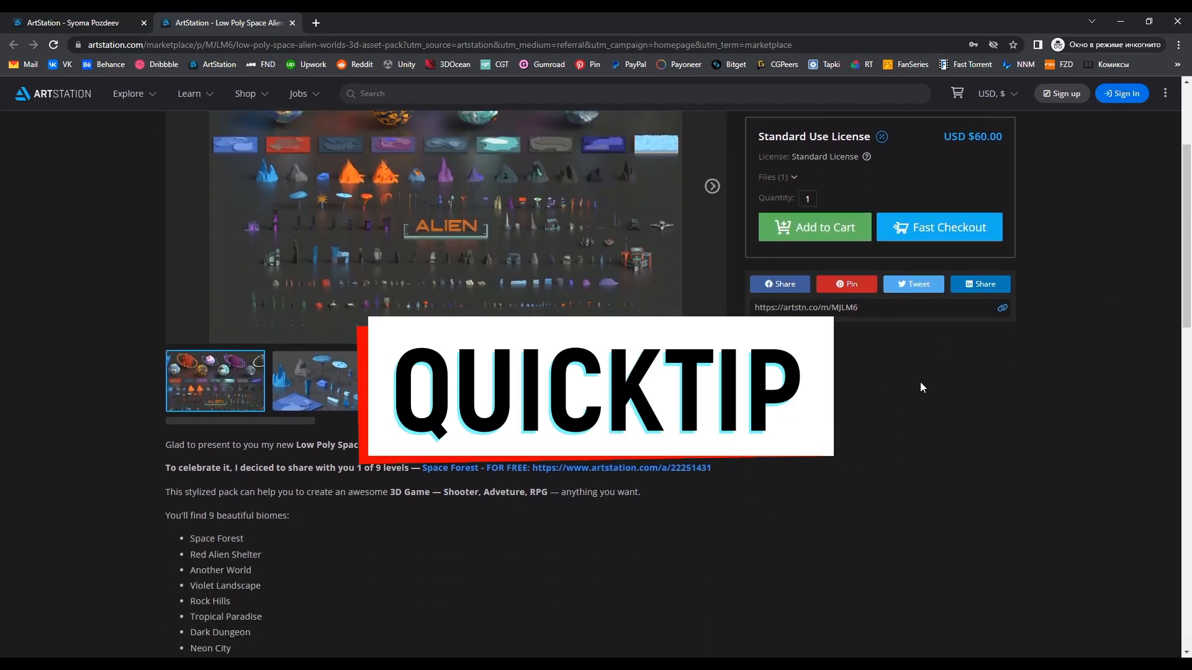
pyautogui.scroll(-9, 595, 372)
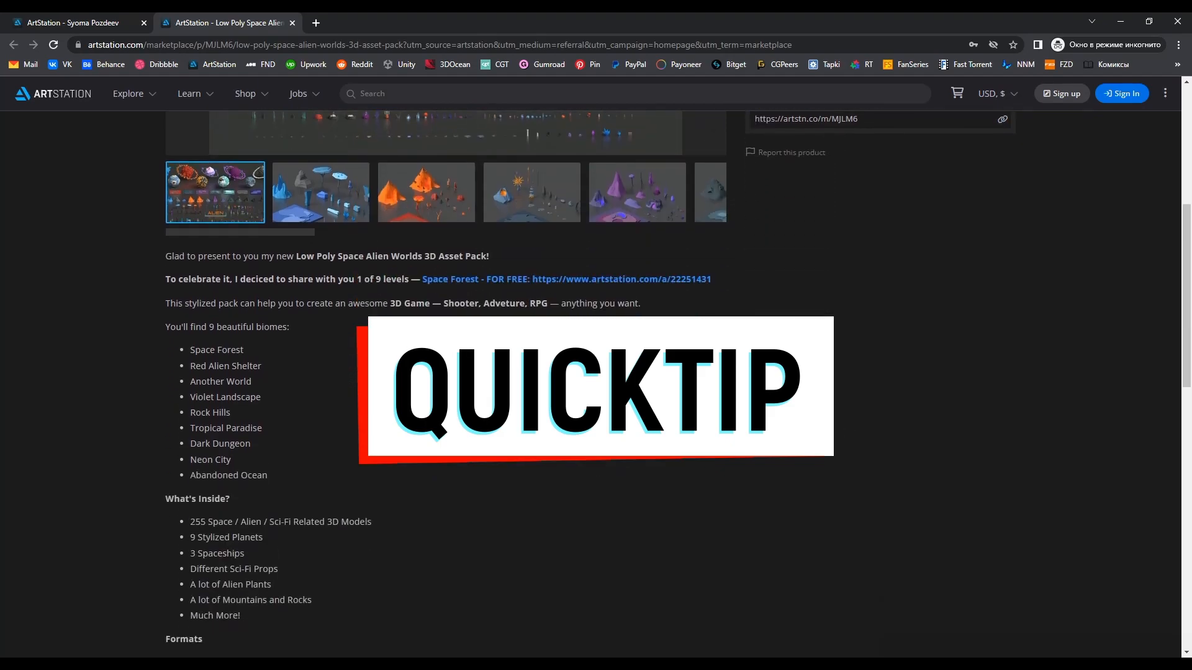
pyautogui.scroll(15, 822, 382)
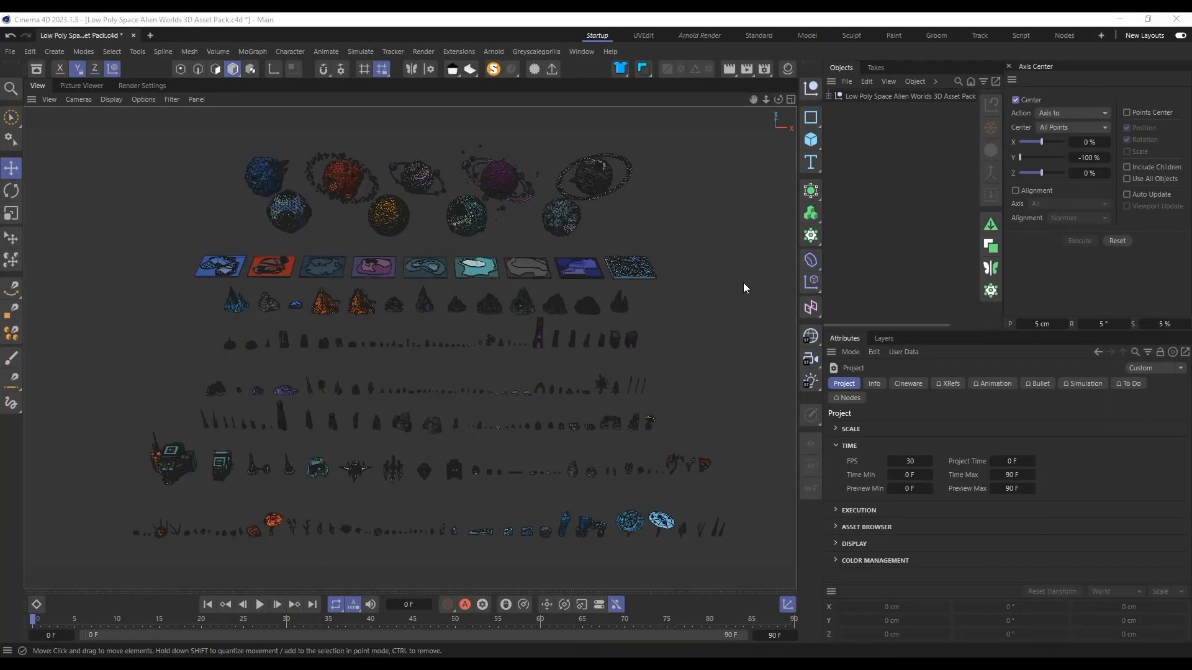
# Step: In Cinema 4D's asset pack scene, select the teal sci-fi building TP_Sci-fi05 beside the spaceship
pyautogui.keyDown('alt'); pyautogui.moveTo(702, 434); pyautogui.dragTo(593, 392); pyautogui.keyUp('alt')
pyautogui.scroll(3, 612, 396)
pyautogui.scroll(3, 252, 349)
pyautogui.scroll(6, 252, 348)
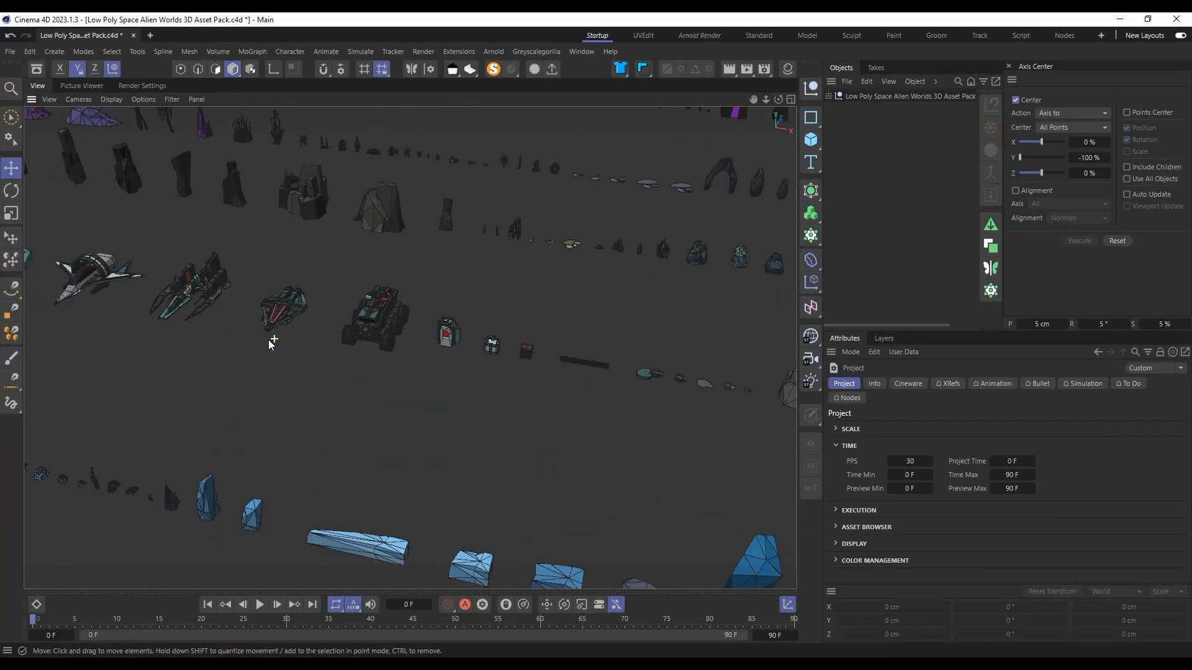
pyautogui.keyDown('alt'); pyautogui.moveTo(312, 321); pyautogui.dragTo(502, 354); pyautogui.keyUp('alt')
pyautogui.scroll(5, 397, 342)
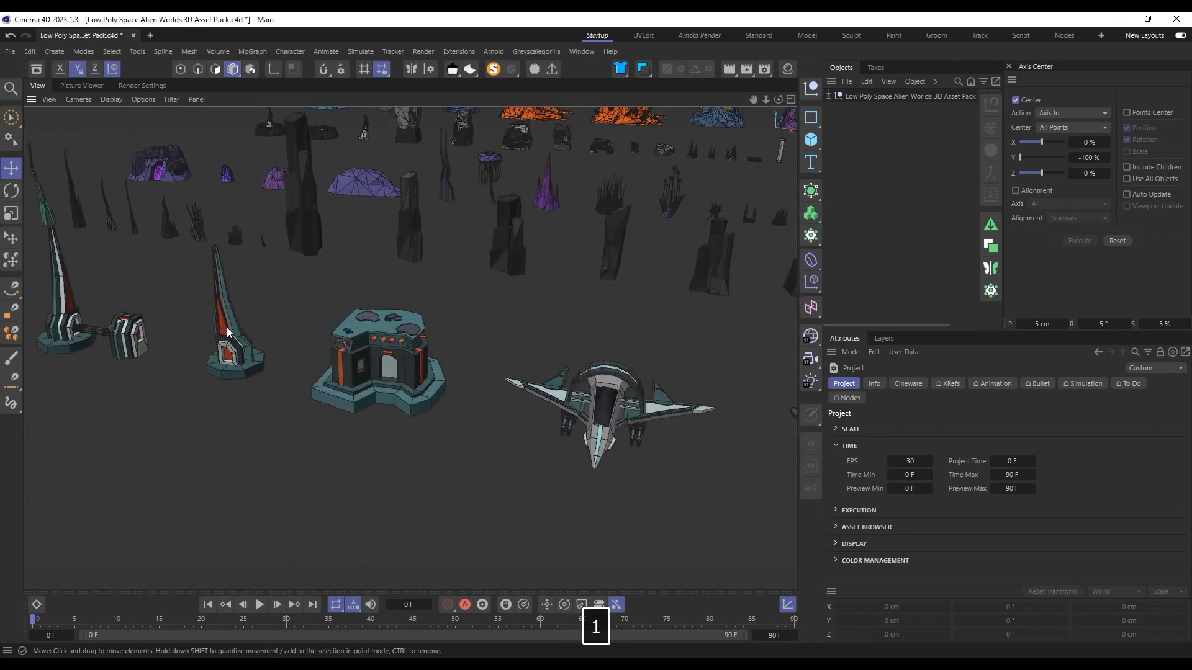
pyautogui.click(422, 373)
pyautogui.keyDown('alt'); pyautogui.moveTo(422, 374); pyautogui.dragTo(450, 346); pyautogui.keyUp('alt')
# Step: Turn on the object axis display in the viewport filter for the selected building
pyautogui.click(143, 100)
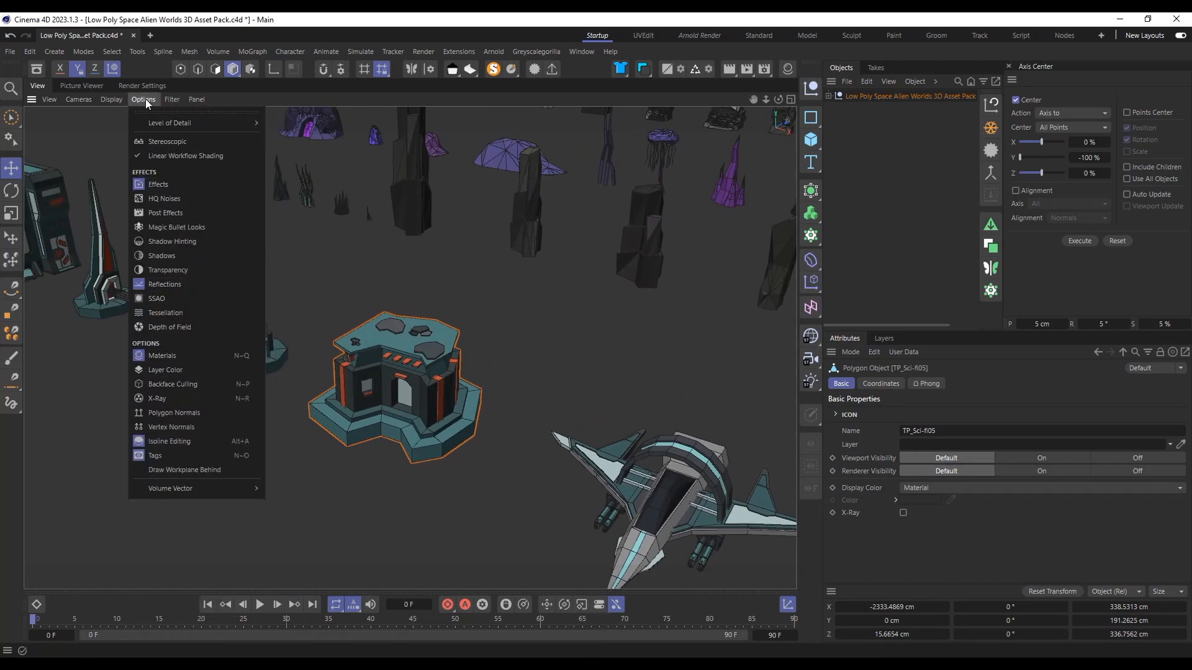
pyautogui.moveTo(172, 100)
pyautogui.click(236, 500)
pyautogui.scroll(-2, 436, 386)
pyautogui.scroll(3, 438, 388)
pyautogui.keyDown('alt'); pyautogui.moveTo(438, 388); pyautogui.dragTo(436, 385); pyautogui.keyUp('alt')
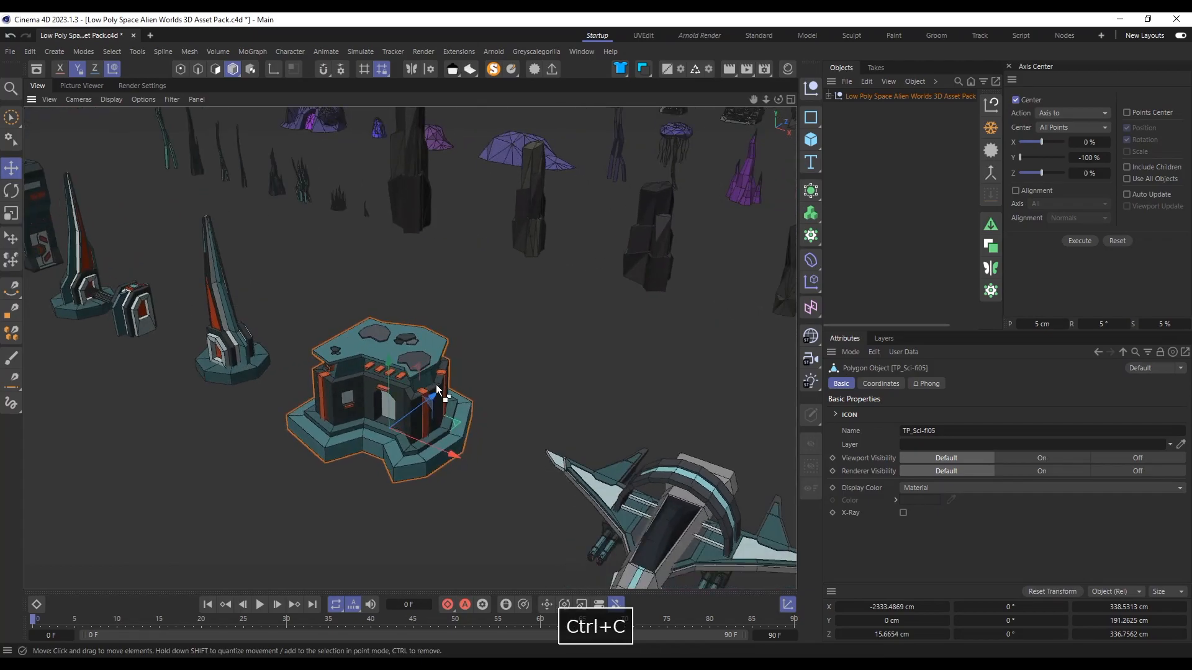
# Step: Copy the selected sci-fi building into a new project and place it at the origin with position 0 cm
pyautogui.hotkey('ctrl', 'n')
pyautogui.hotkey('ctrl', 'v')
pyautogui.click(640, 395)
pyautogui.click(891, 607)
pyautogui.write('0')
pyautogui.press('Return')
pyautogui.click(519, 397)
pyautogui.moveTo(496, 388)
pyautogui.keyDown('alt'); pyautogui.mouseDown()
pyautogui.moveTo(354, 314)
pyautogui.moveTo(484, 397)
pyautogui.mouseUp(); pyautogui.keyUp('alt')
# Step: Show the project's materials and open the colour texture shader of the building's Mat material
pyautogui.click(787, 69)
pyautogui.doubleClick(731, 132)
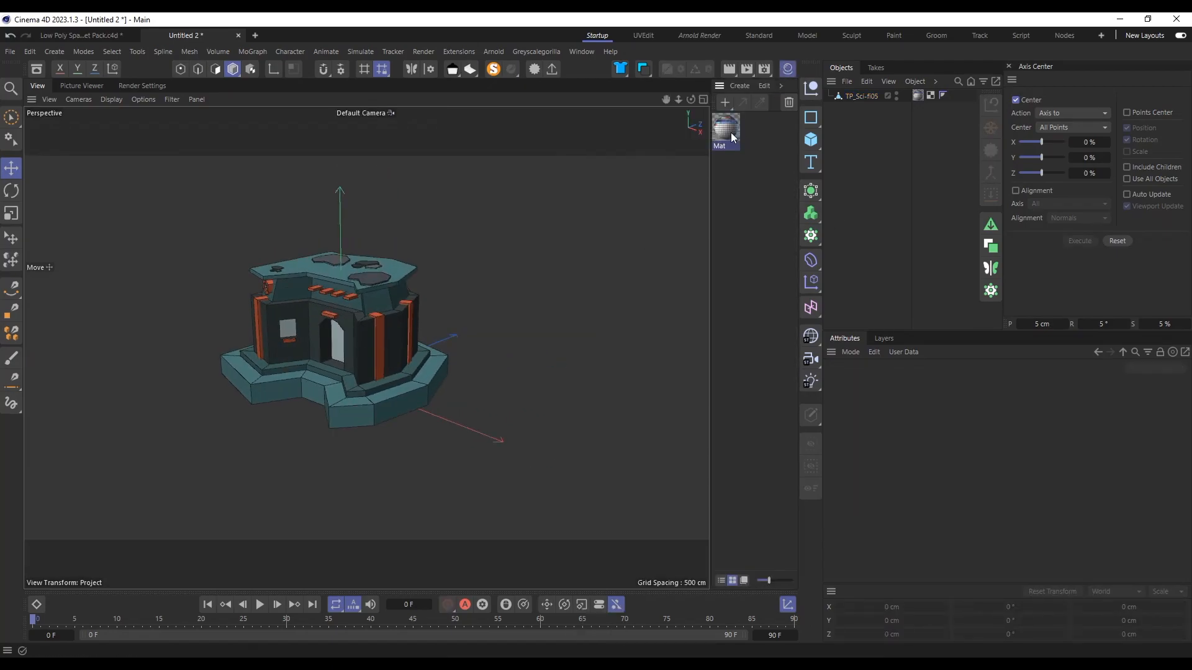
pyautogui.press('1')
pyautogui.keyDown('alt'); pyautogui.moveTo(429, 309); pyautogui.dragTo(498, 308); pyautogui.keyUp('alt')
pyautogui.doubleClick(726, 129)
pyautogui.click(879, 274)
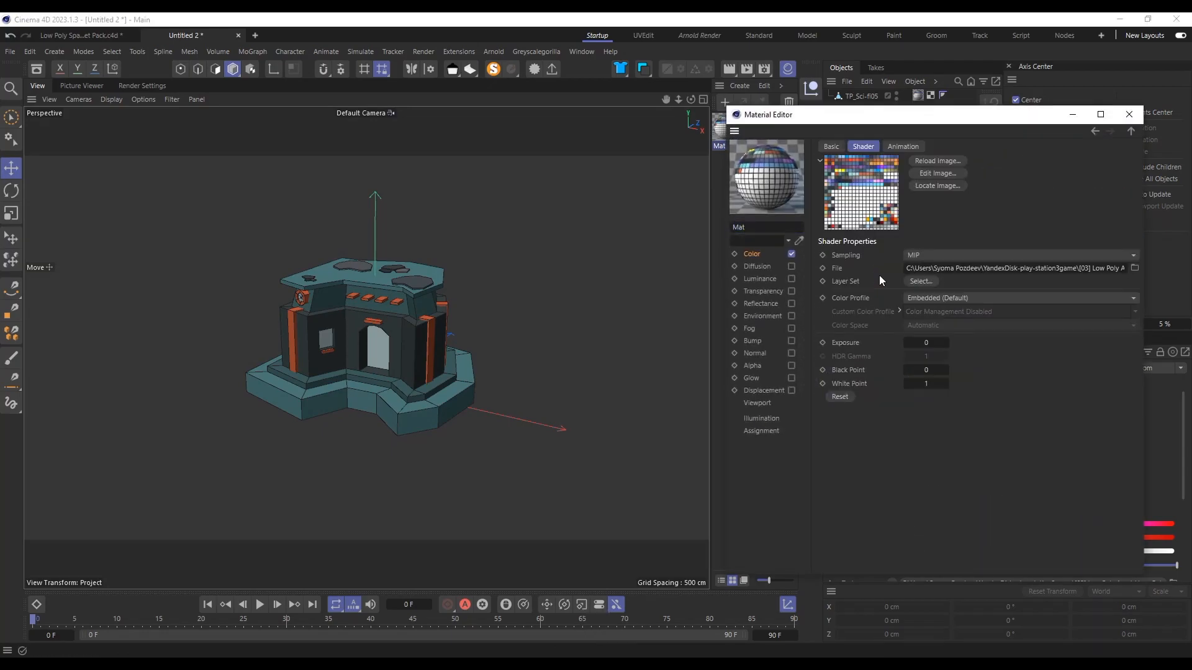
# Step: Locate the material's texture on disk and open tex.png to examine its grid of colour cells
pyautogui.click(937, 186)
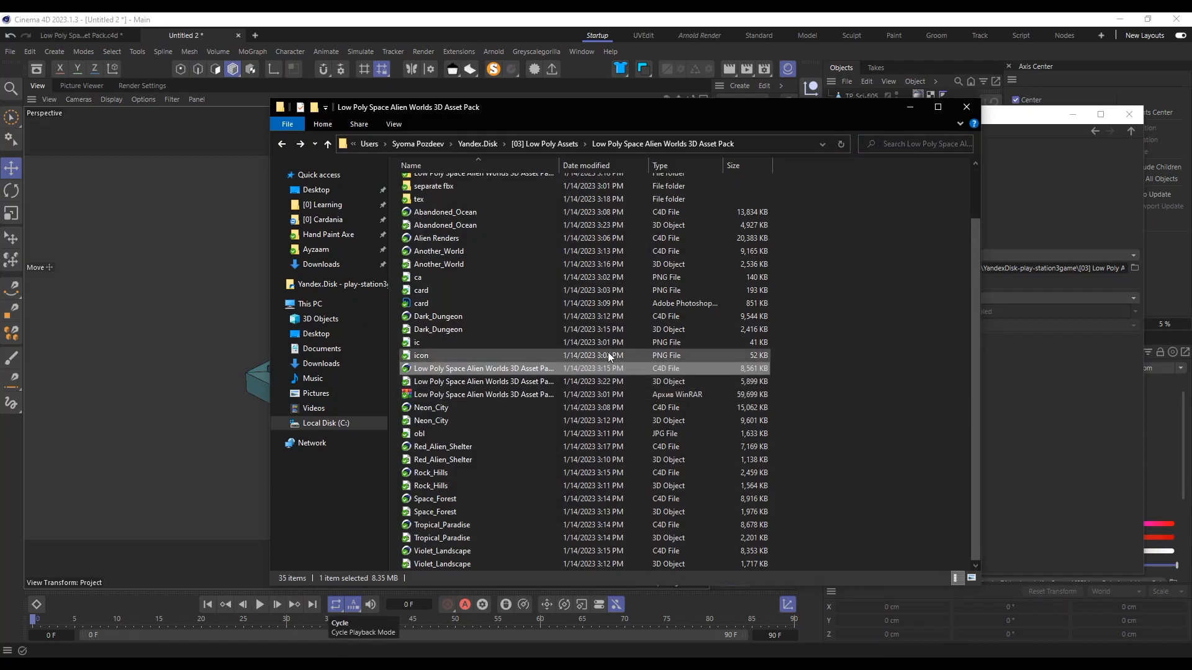
pyautogui.scroll(1, 483, 453)
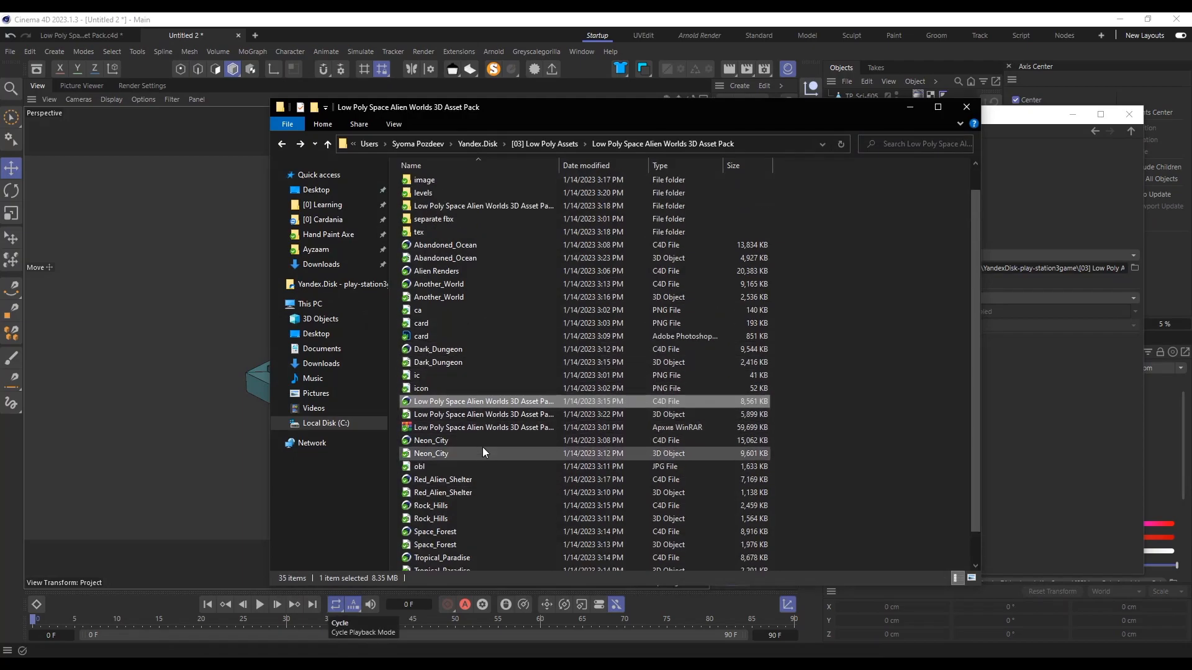
pyautogui.doubleClick(437, 266)
pyautogui.doubleClick(504, 197)
pyautogui.scroll(5, 558, 351)
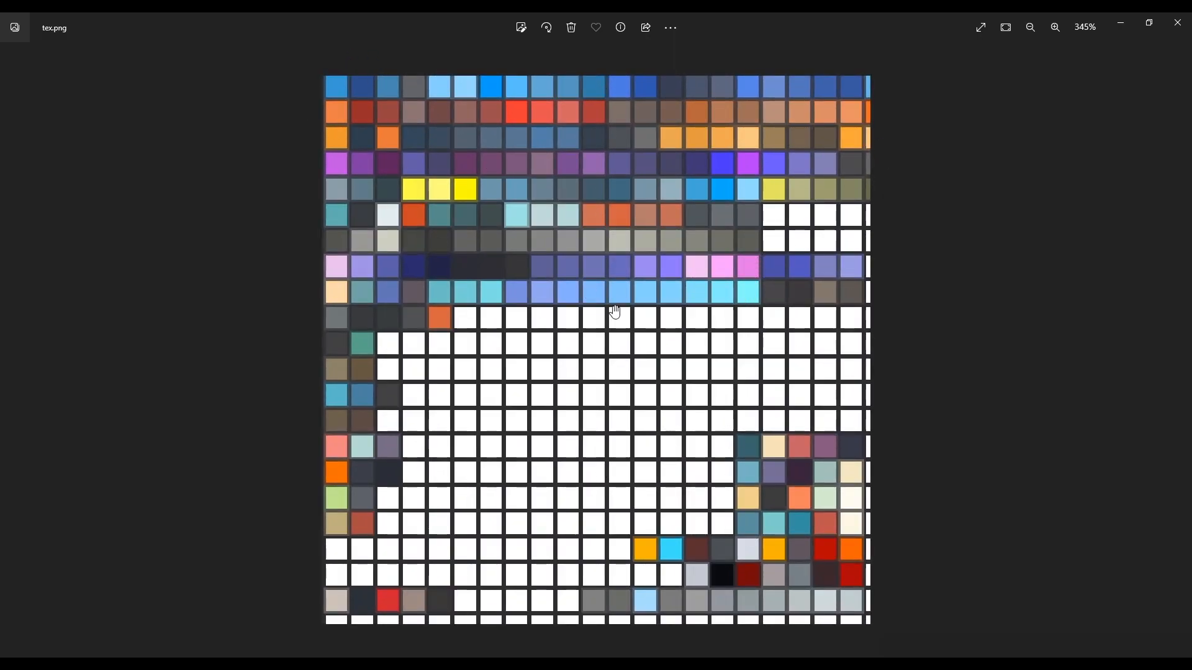
pyautogui.scroll(-2, 579, 268)
# Step: In the UVEdit layout, move the building's teal polygons' UVs onto the dark slate colour cell of the texture
pyautogui.hotkey('alt', 'Tab')
pyautogui.scroll(-2, 305, 238)
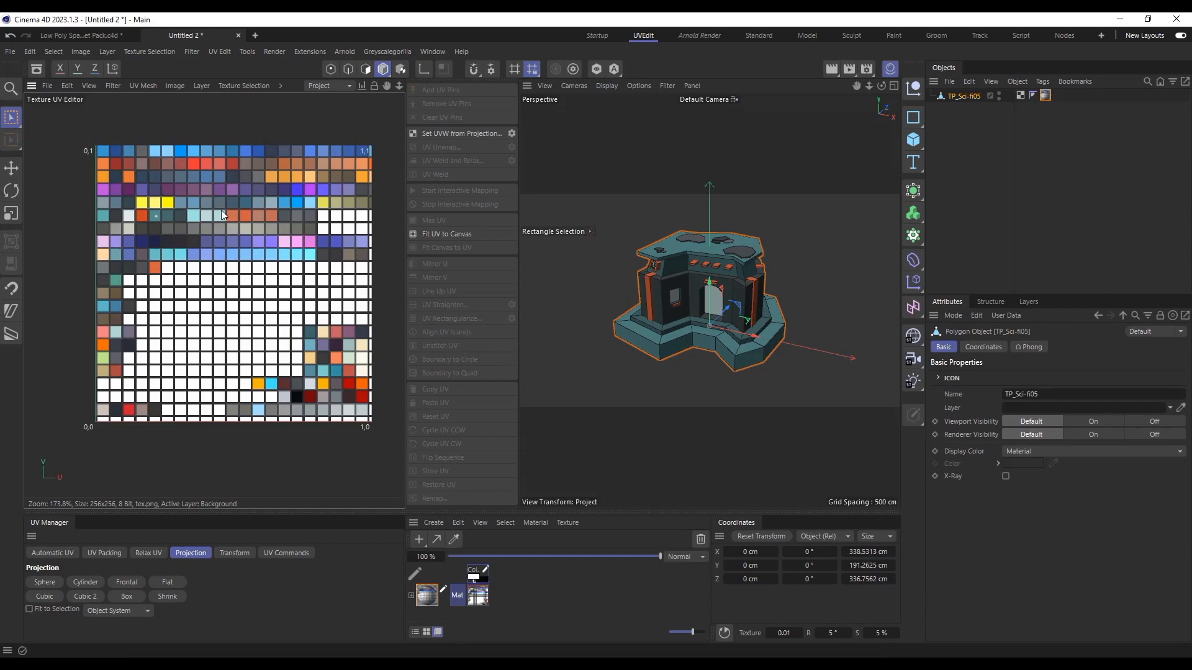
pyautogui.scroll(7, 156, 217)
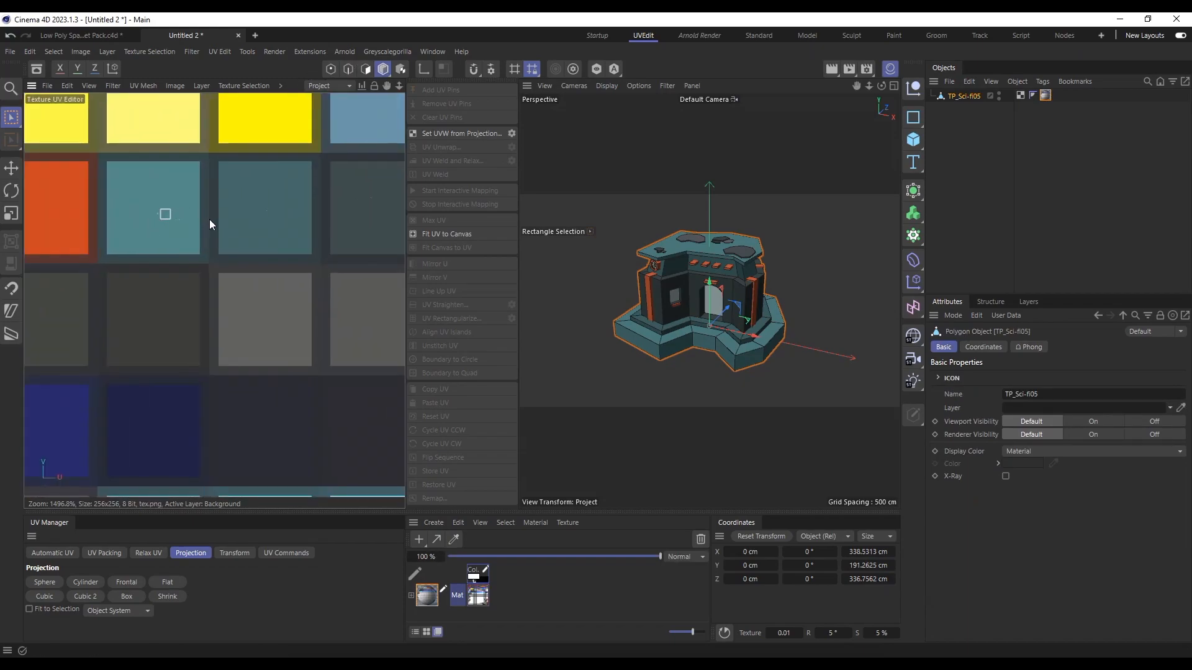
pyautogui.click(365, 69)
pyautogui.scroll(-2, 246, 313)
pyautogui.moveTo(229, 299); pyautogui.dragTo(163, 213)
pyautogui.press('e')
pyautogui.scroll(-2, 276, 213)
pyautogui.moveTo(224, 253); pyautogui.dragTo(188, 214)
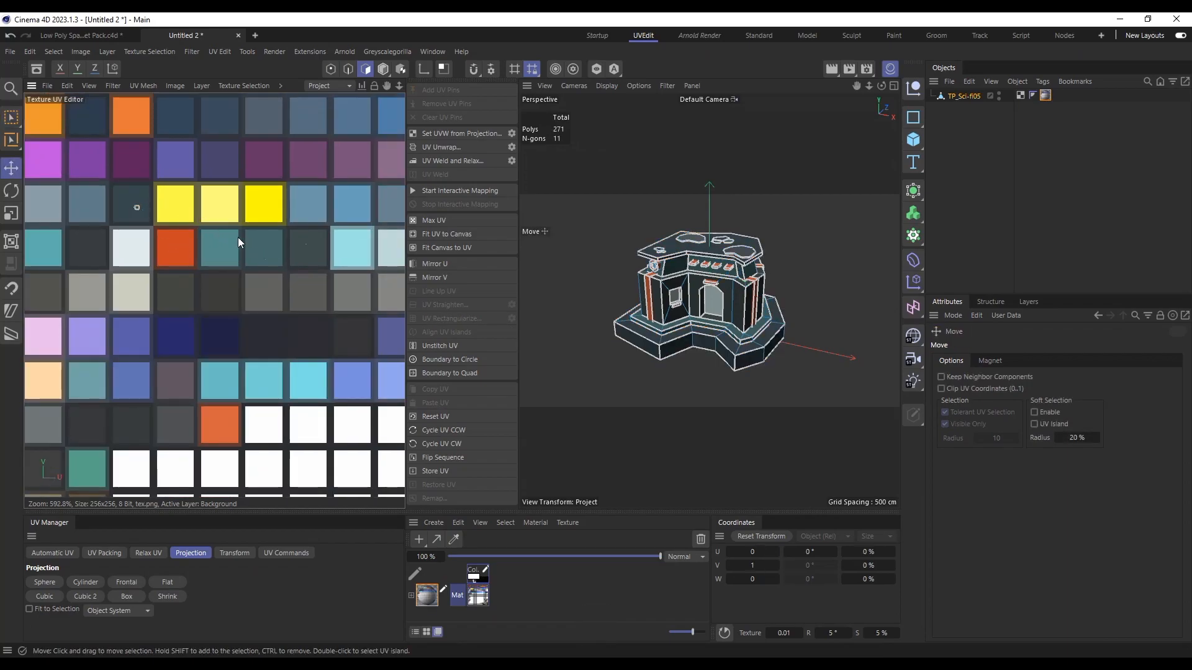
# Step: Select more of the building's UVs, shift them onto other palette cells, and check the recoloured model in object mode
pyautogui.press('0')
pyautogui.moveTo(284, 207); pyautogui.dragTo(362, 253)
pyautogui.press('e')
pyautogui.press('0')
pyautogui.press('e')
pyautogui.moveTo(232, 225); pyautogui.dragTo(397, 202)
pyautogui.click(383, 69)
pyautogui.press('e')
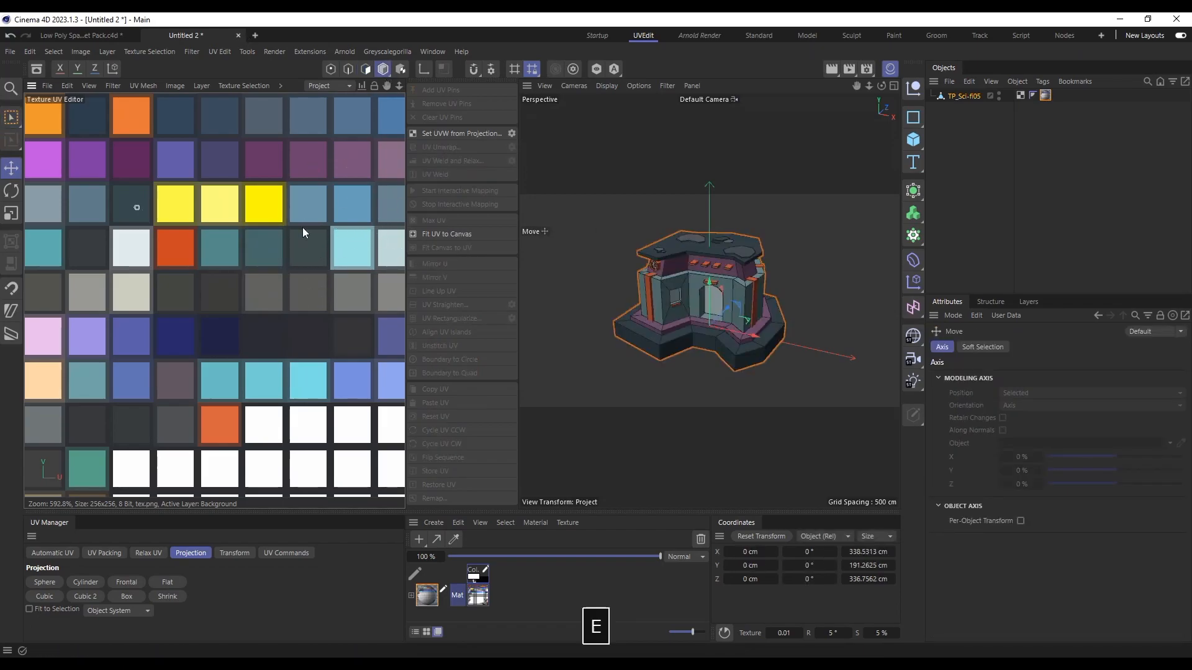
pyautogui.keyDown('alt'); pyautogui.moveTo(746, 290); pyautogui.dragTo(633, 257); pyautogui.keyUp('alt')
pyautogui.scroll(4, 792, 303)
pyautogui.scroll(-5, 689, 270)
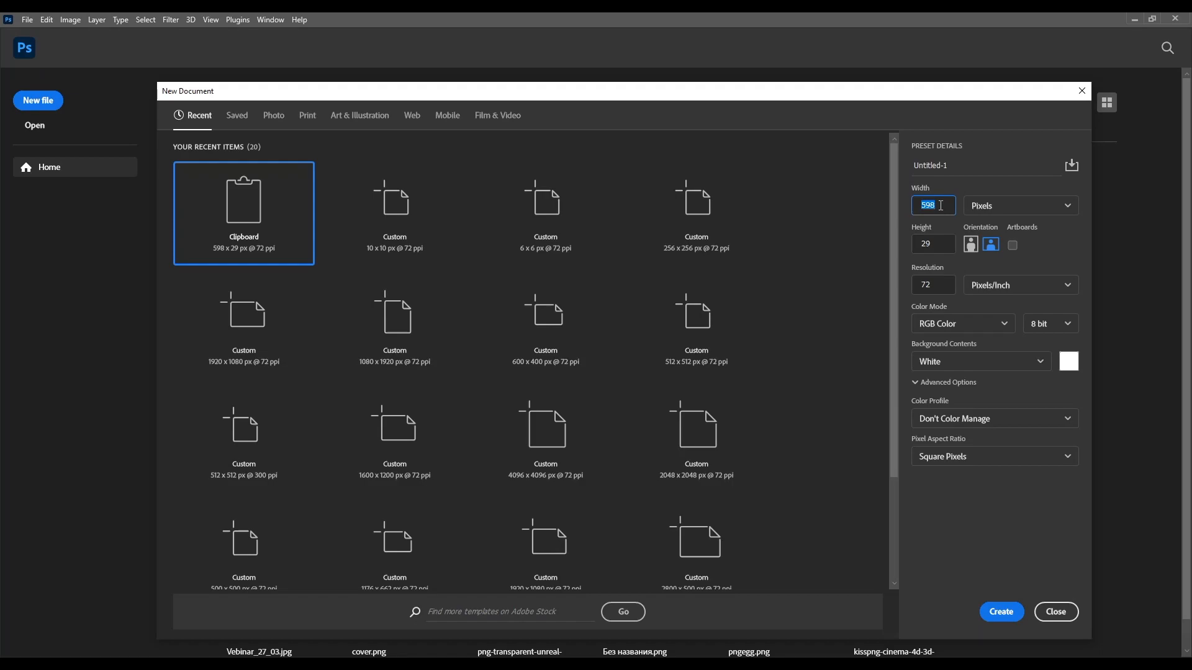
# Step: Switch to Photoshop and create a new 256 x 256 px document at 72 pixels/inch with a white background
pyautogui.moveTo(940, 245); pyautogui.dragTo(887, 250)
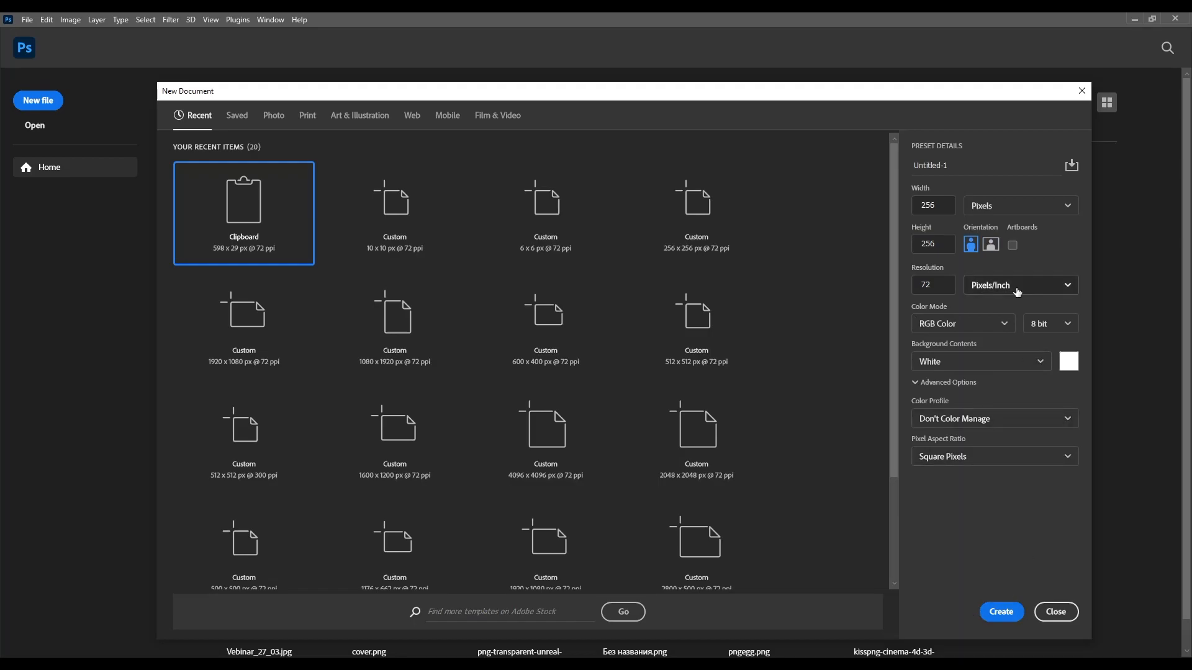
pyautogui.click(1002, 613)
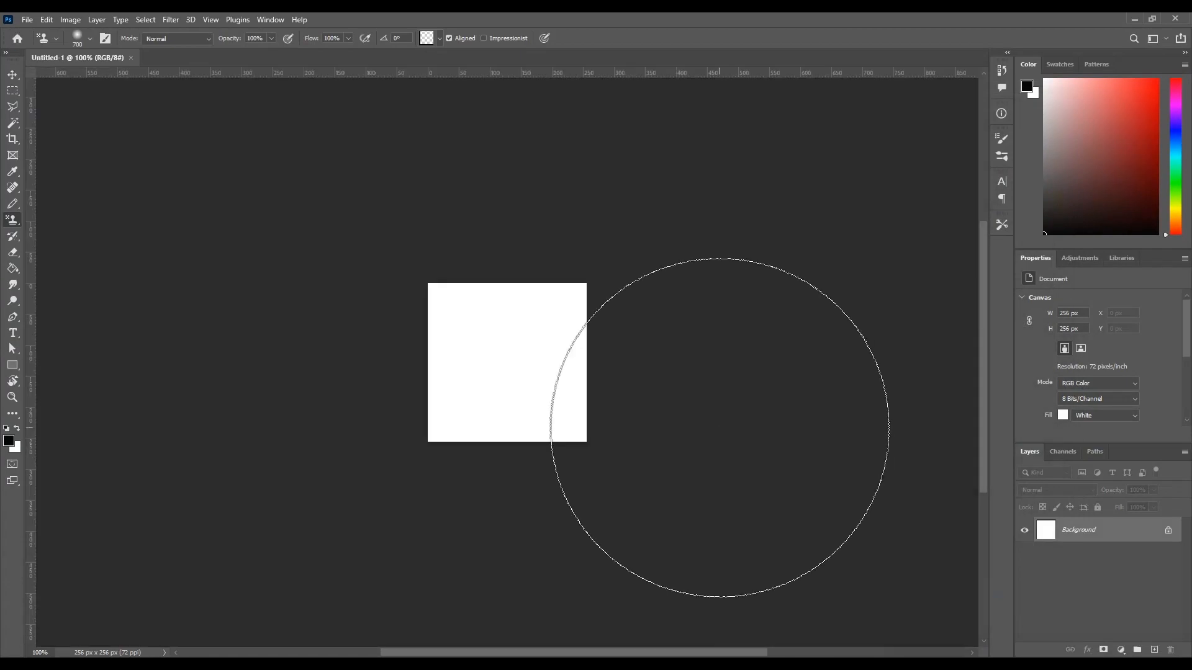
pyautogui.hotkey('ctrl', '+')
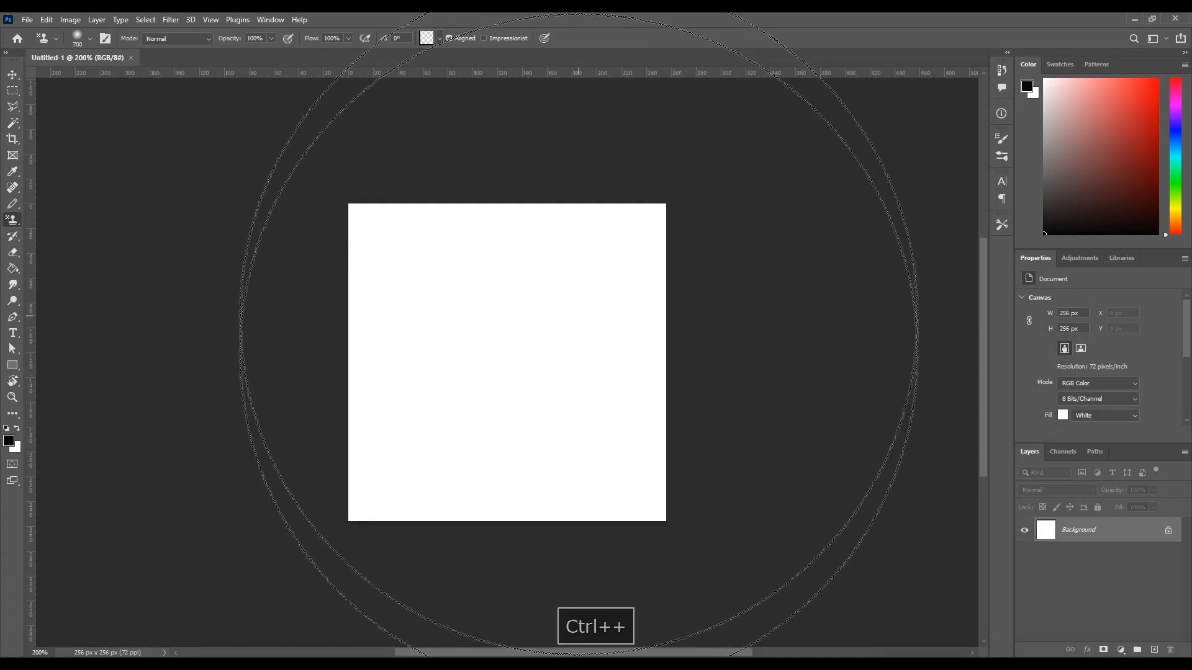
# Step: Reduce the Pattern Stamp brush to size 500 and paint the grid pattern over the whole canvas
pyautogui.press('[')
pyautogui.press('[')
pyautogui.hotkey('ctrl', '-')
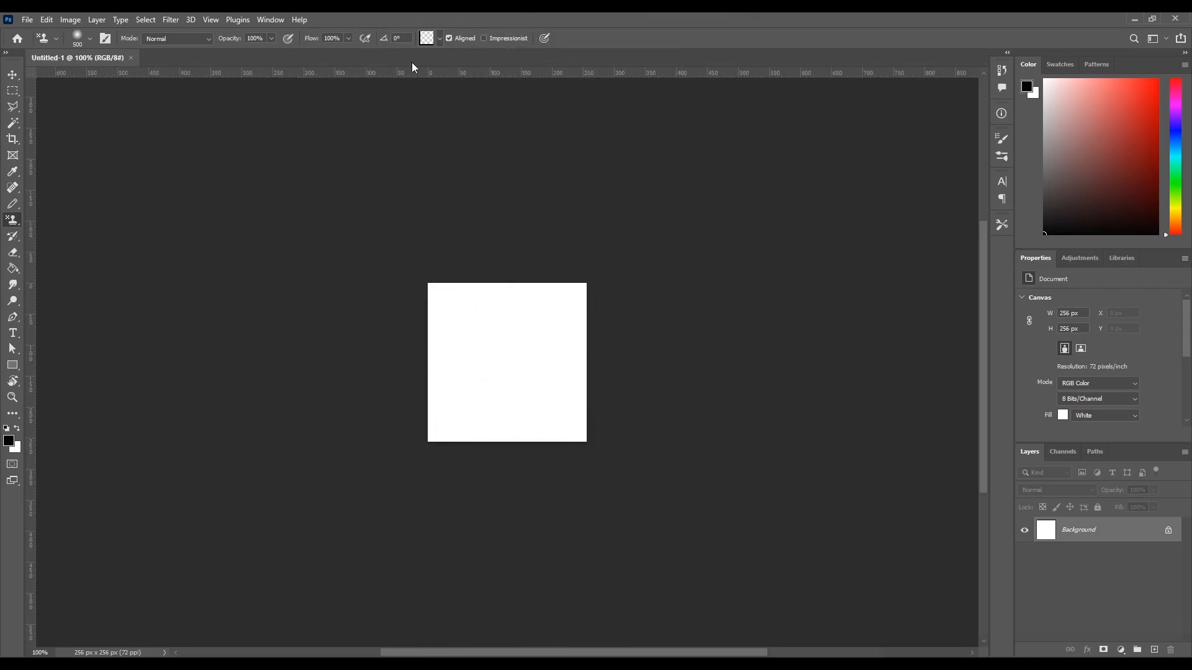
pyautogui.click(428, 38)
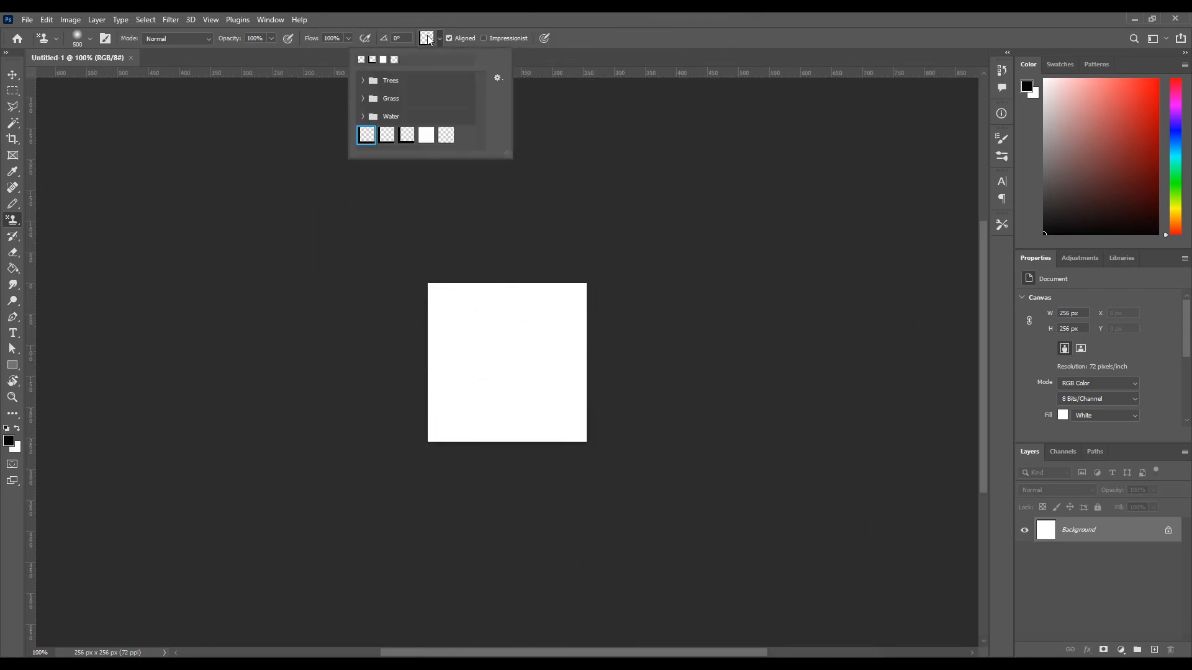
pyautogui.click(10, 221)
pyautogui.moveTo(413, 308)
pyautogui.mouseDown()
pyautogui.moveTo(435, 363)
pyautogui.moveTo(589, 382)
pyautogui.mouseUp()
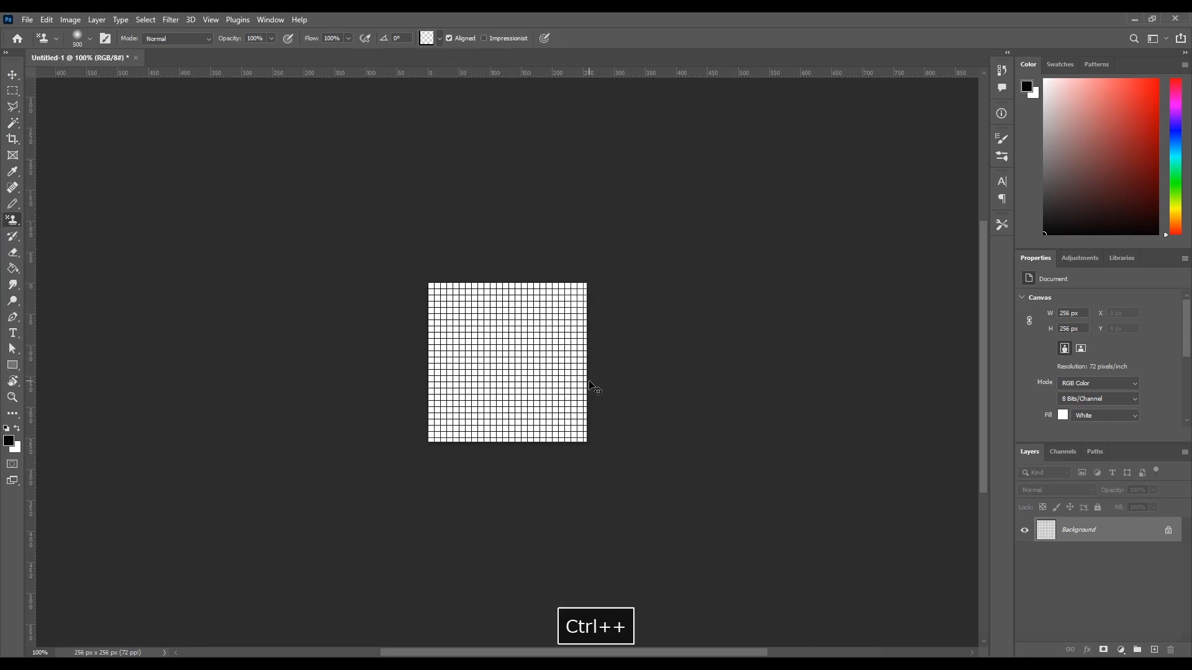
pyautogui.hotkey('ctrl', '+')
# Step: Create a new 12 x 12 px document at 72 pixels/inch with a white background
pyautogui.hotkey('ctrl', 'n')
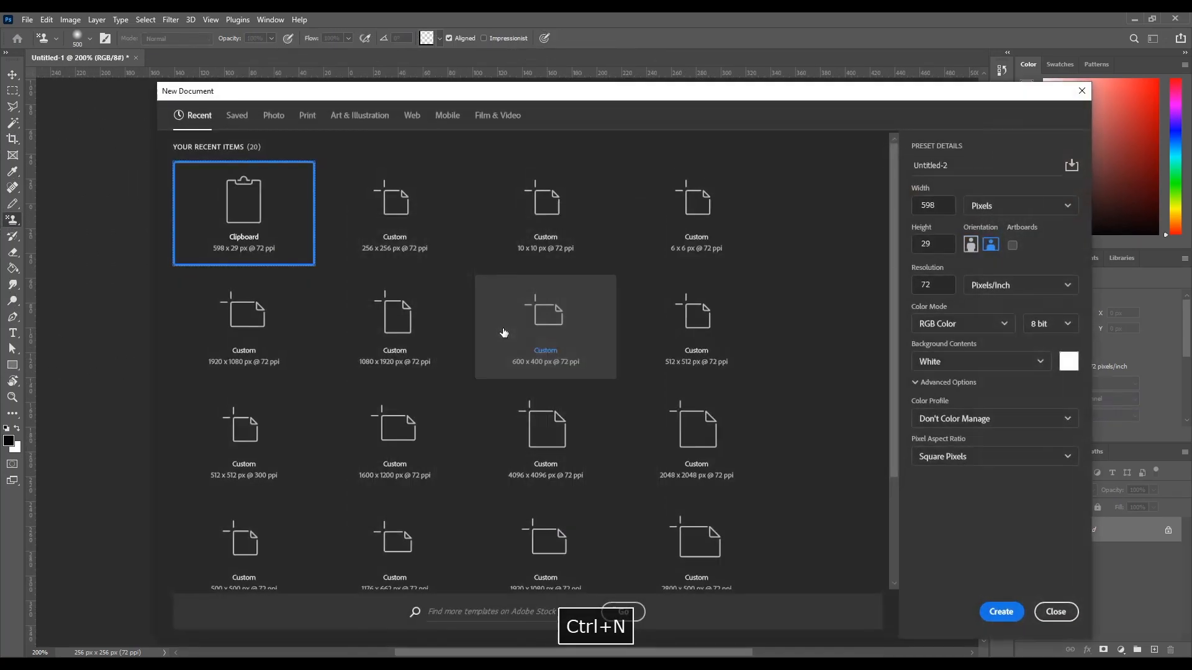
pyautogui.moveTo(349, 96); pyautogui.dragTo(314, 78)
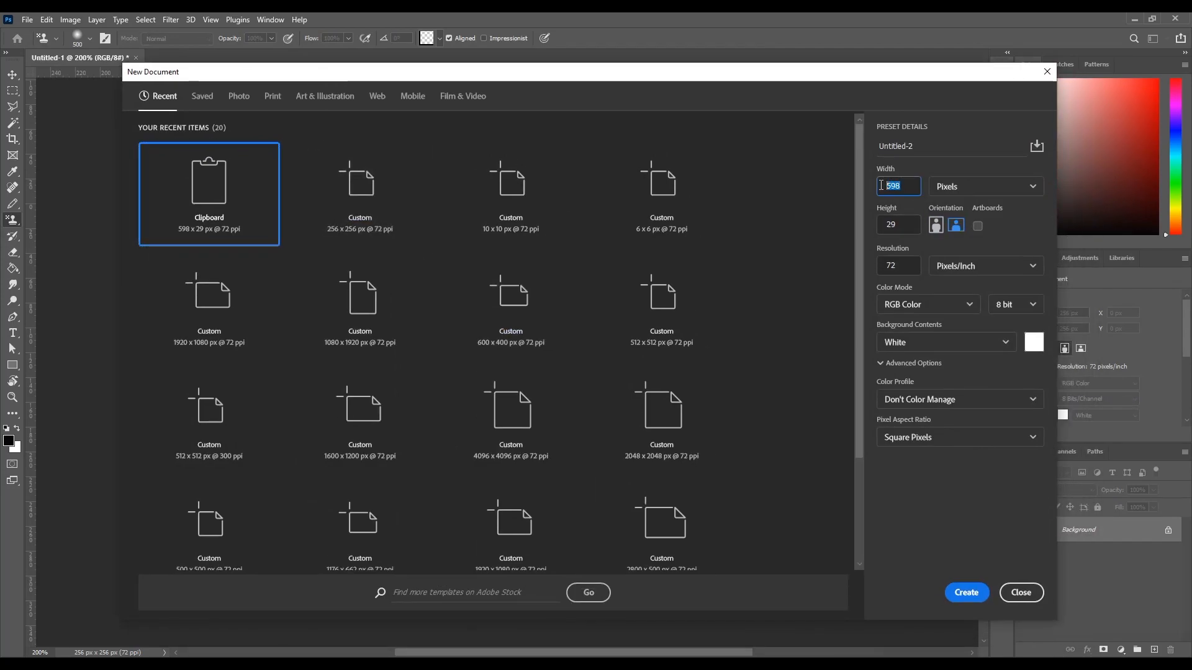
pyautogui.press('Tab')
pyautogui.write('12')
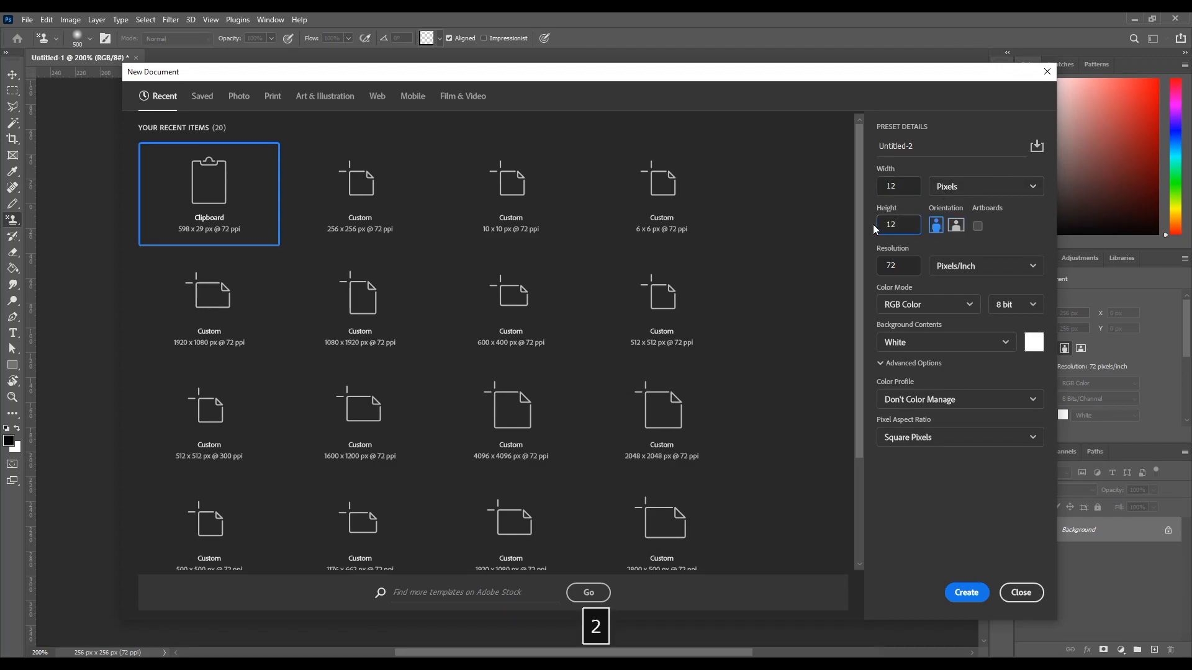
pyautogui.click(967, 593)
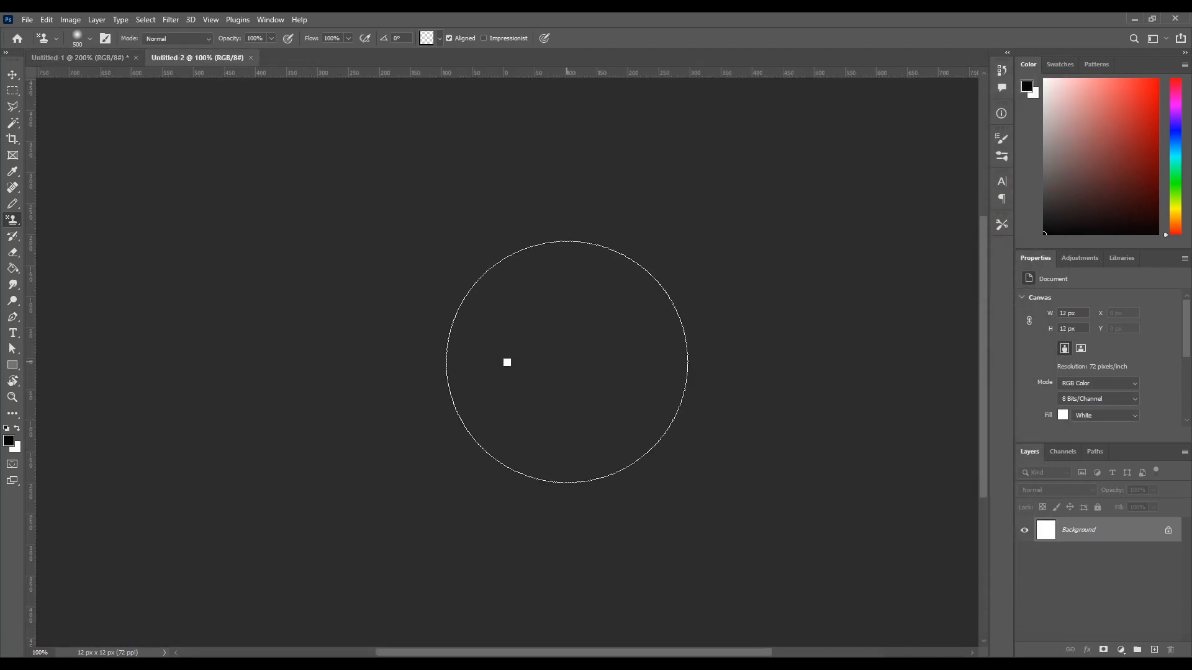
# Step: Unlock the background layer and draw one-pixel black Pencil lines along the canvas's left and bottom edges
pyautogui.hotkey('ctrl', '+')
pyautogui.hotkey('ctrl', '+')
pyautogui.hotkey('ctrl', '+')
pyautogui.hotkey('ctrl', '+')
pyautogui.hotkey('ctrl', '+')
pyautogui.hotkey('ctrl', '+')
pyautogui.hotkey('ctrl', '+')
pyautogui.hotkey('ctrl', '+')
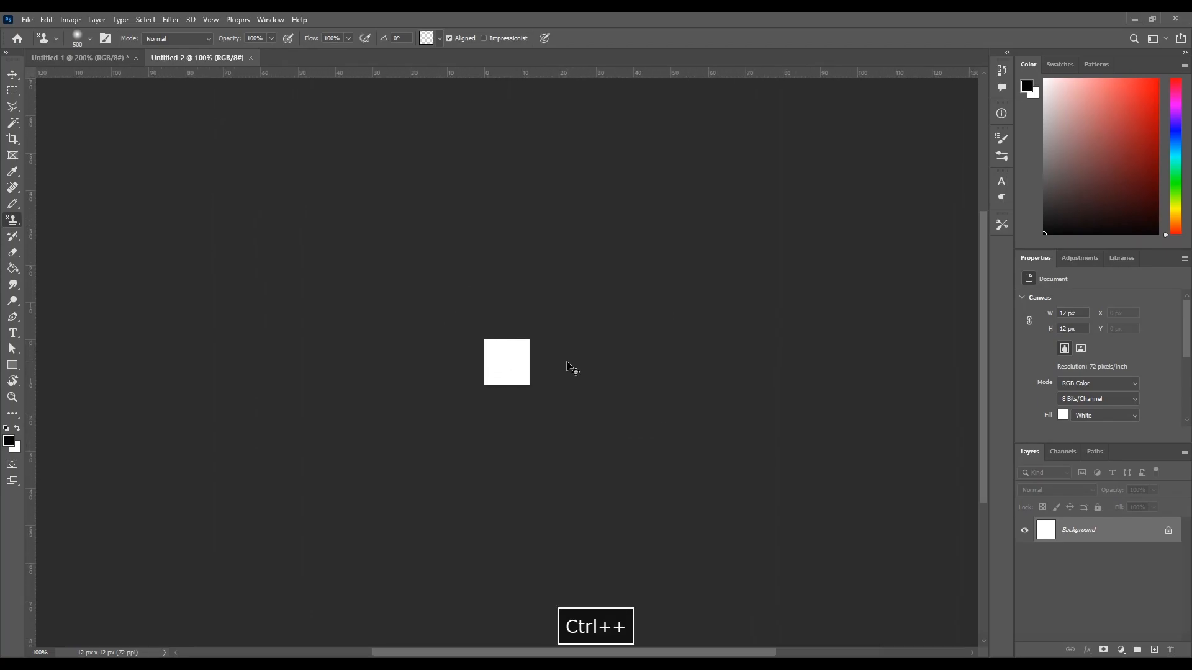
pyautogui.hotkey('ctrl', '+')
pyautogui.hotkey('ctrl', '+')
pyautogui.hotkey('ctrl', '+')
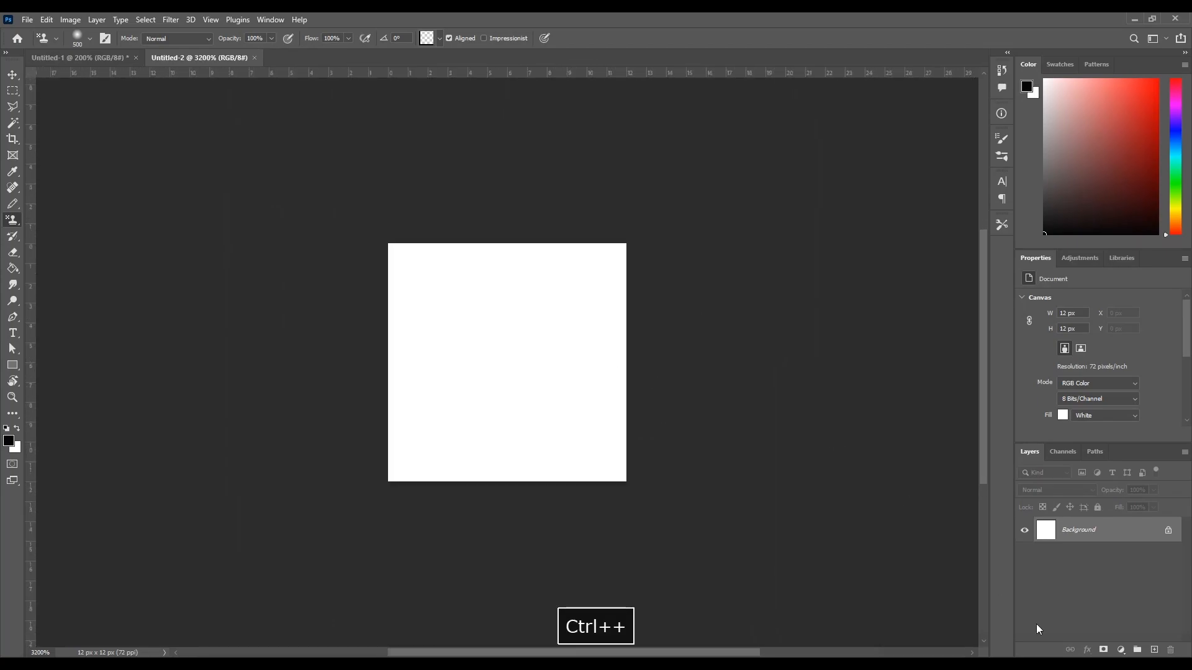
pyautogui.click(1166, 532)
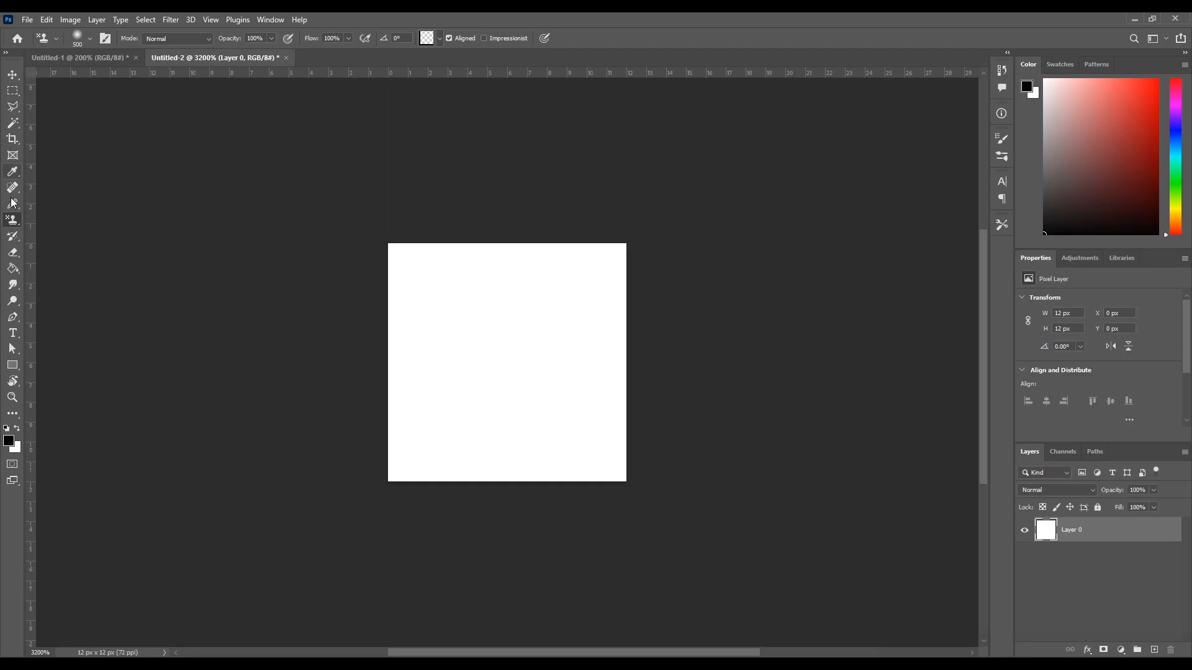
pyautogui.click(13, 204)
pyautogui.moveTo(376, 266)
pyautogui.mouseDown()
pyautogui.moveTo(373, 479)
pyautogui.moveTo(428, 513)
pyautogui.moveTo(663, 521)
pyautogui.mouseUp()
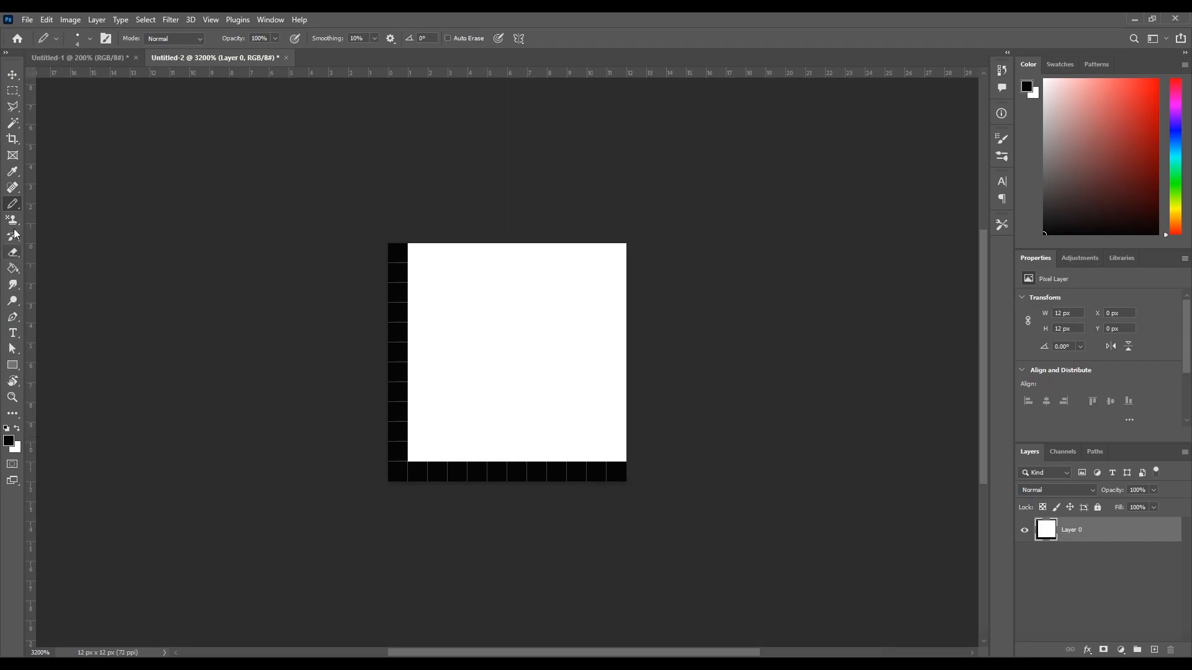
# Step: Define the 12 x 12 px tile as a pattern named Cell
pyautogui.click(47, 20)
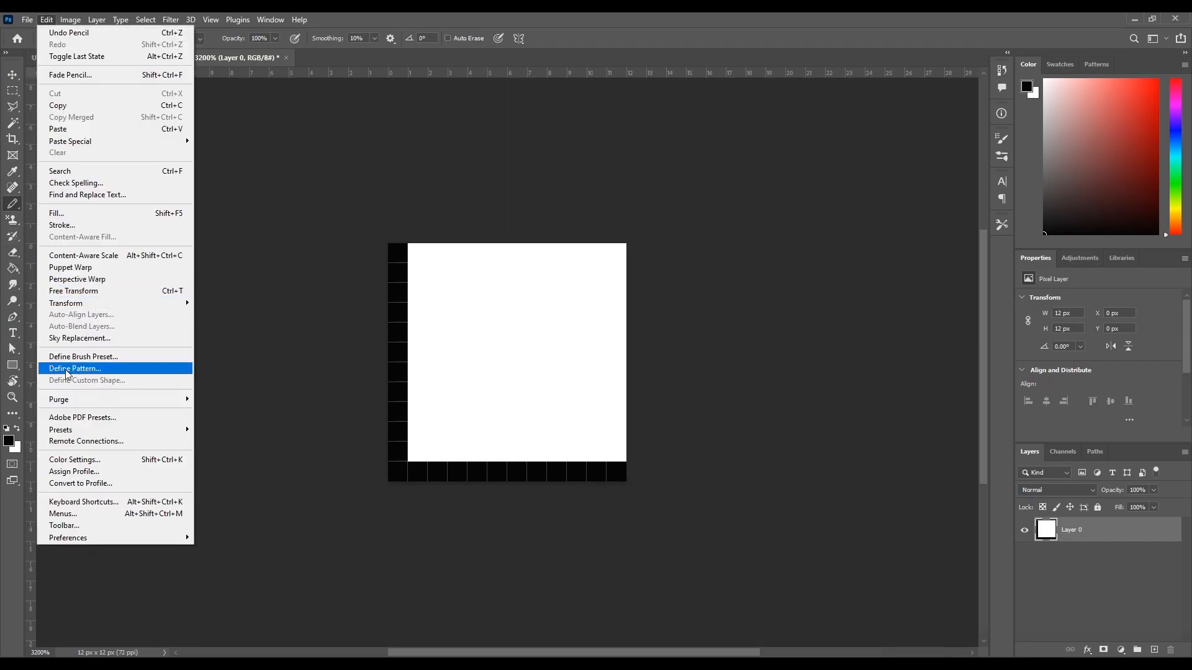
pyautogui.click(89, 369)
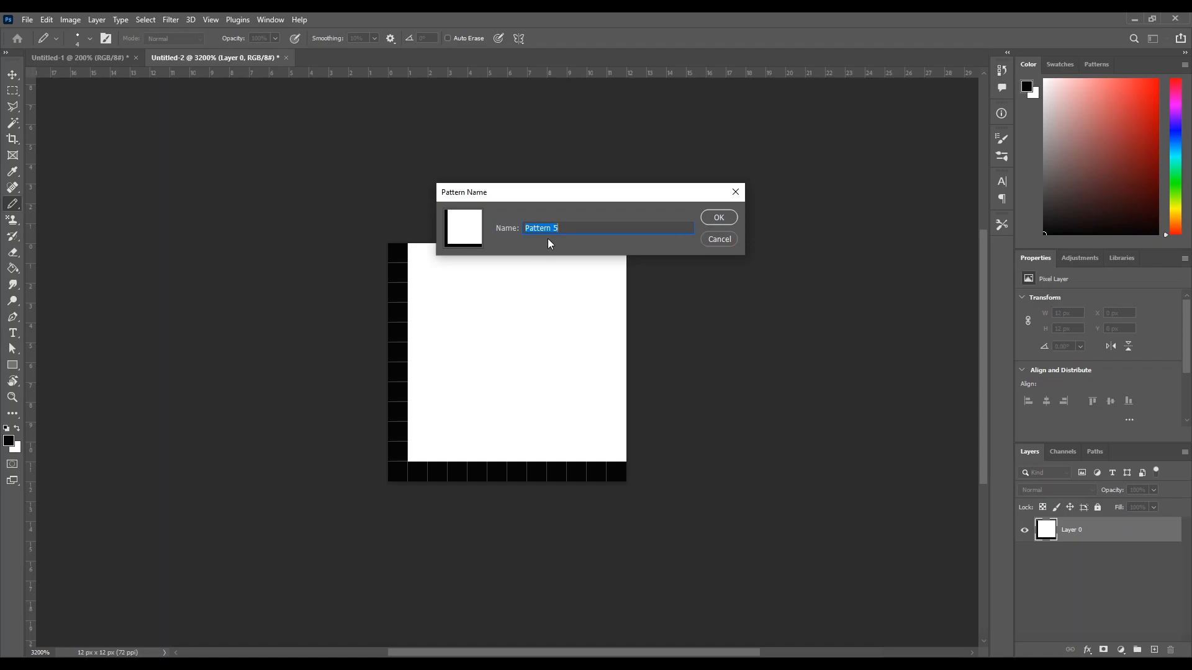
pyautogui.write('Cell')
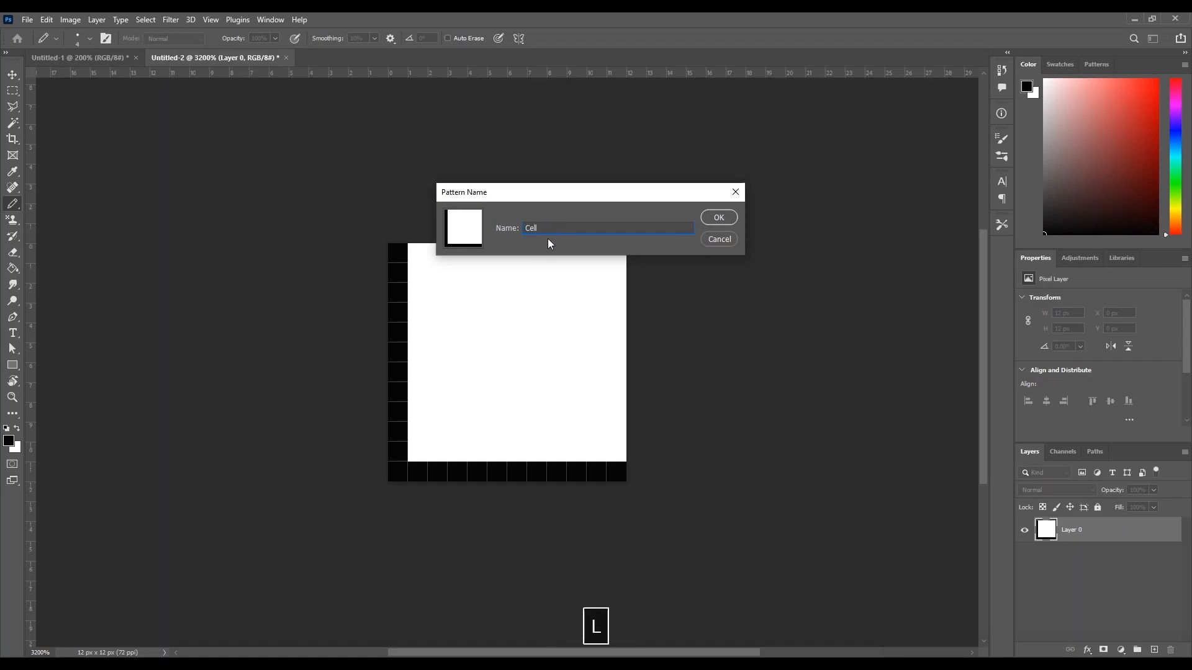
pyautogui.click(720, 217)
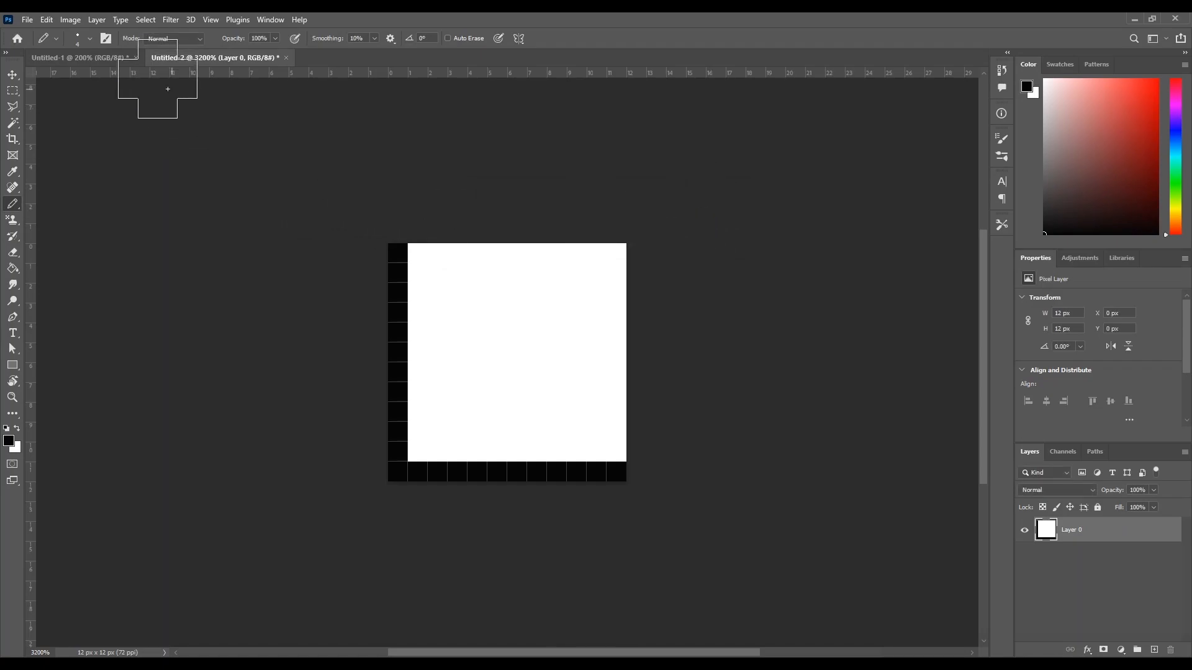
# Step: In the 256 x 256 px document, undo the old grid and paint the new Cell pattern over the whole canvas with the Pattern Stamp
pyautogui.click(93, 58)
pyautogui.hotkey('ctrl', 'z')
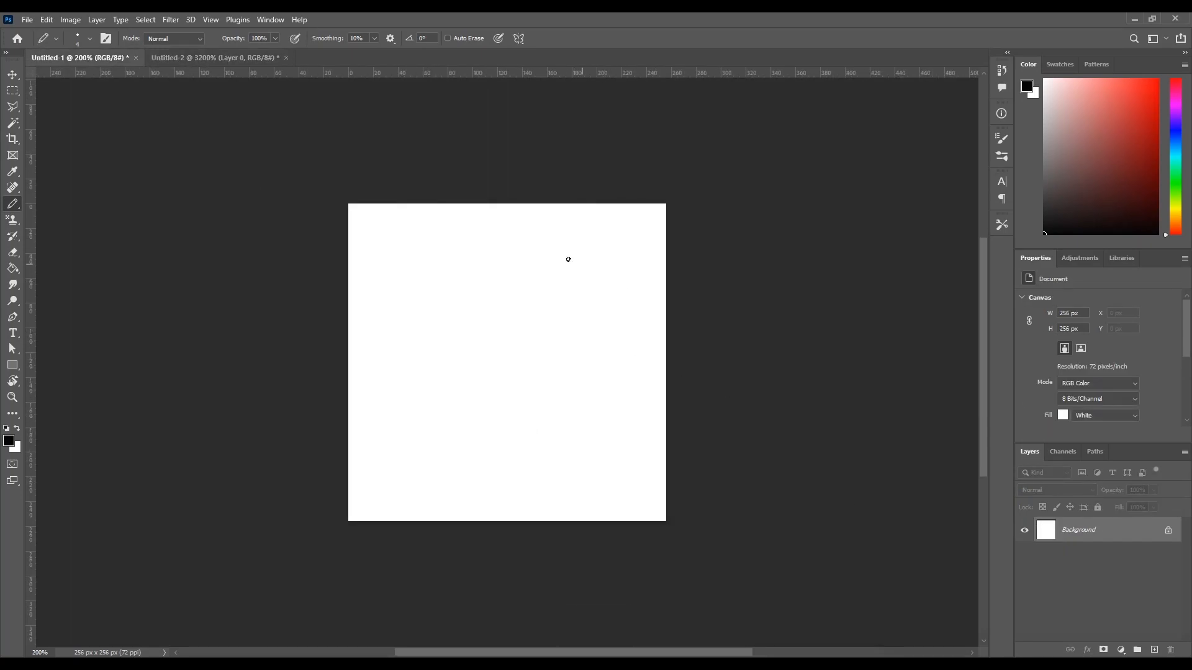
pyautogui.click(11, 219)
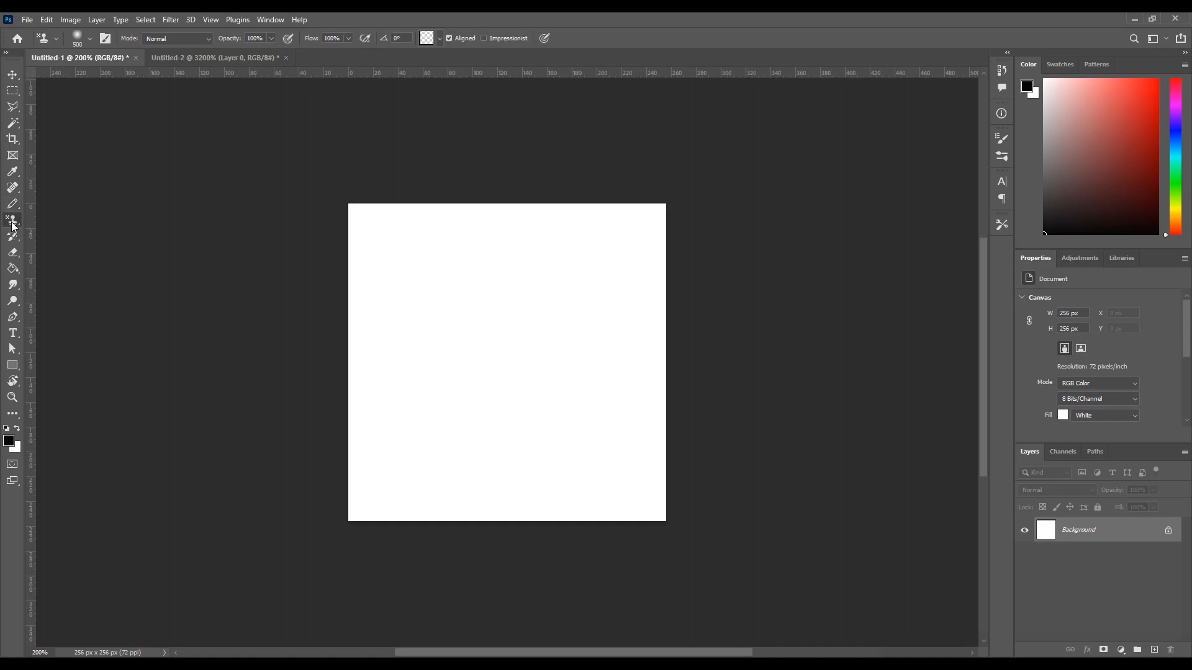
pyautogui.click(427, 39)
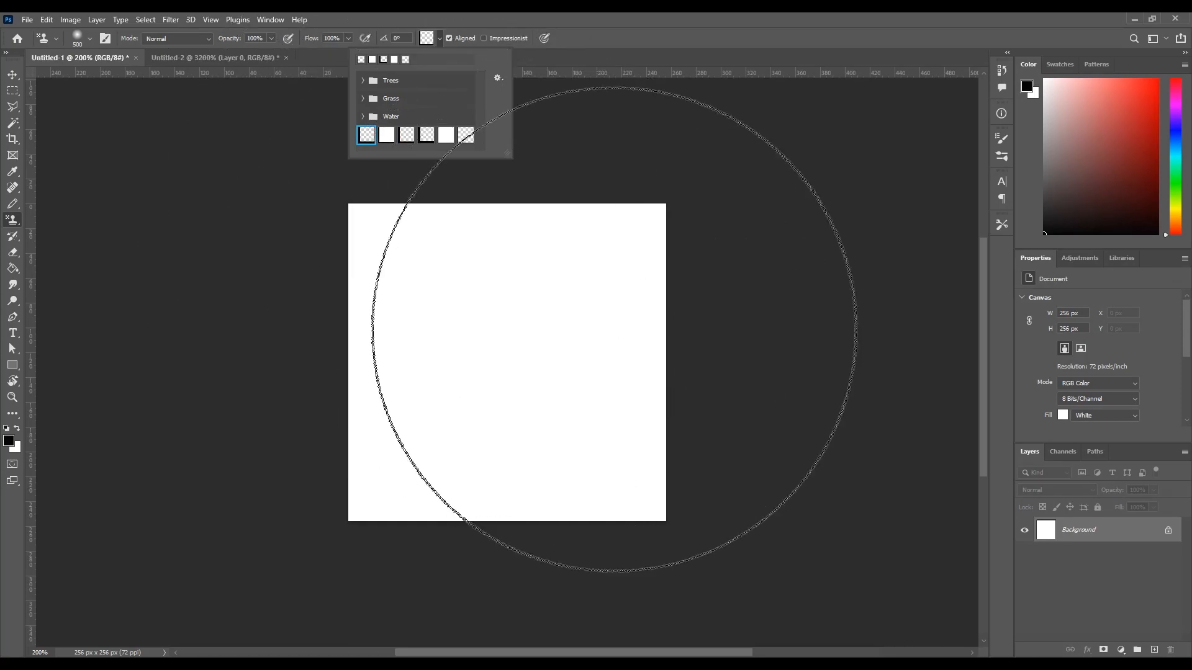
pyautogui.click(387, 135)
pyautogui.moveTo(530, 419)
pyautogui.mouseDown()
pyautogui.moveTo(414, 347)
pyautogui.moveTo(469, 267)
pyautogui.moveTo(614, 412)
pyautogui.moveTo(298, 160)
pyautogui.moveTo(357, 298)
pyautogui.mouseUp()
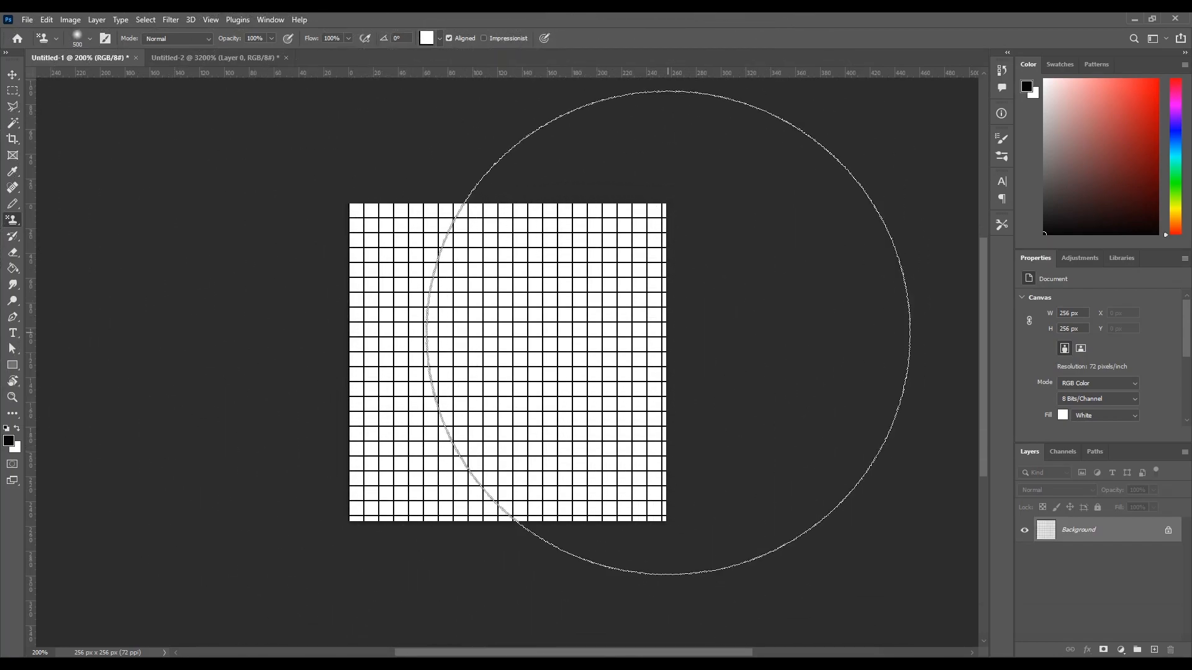
# Step: Fill the first cells of the grid's top row with coral, dark red, blue and grey-blue shades using the Paint Bucket
pyautogui.hotkey('ctrl', '-')
pyautogui.hotkey('ctrl', '+')
pyautogui.hotkey('ctrl', '+')
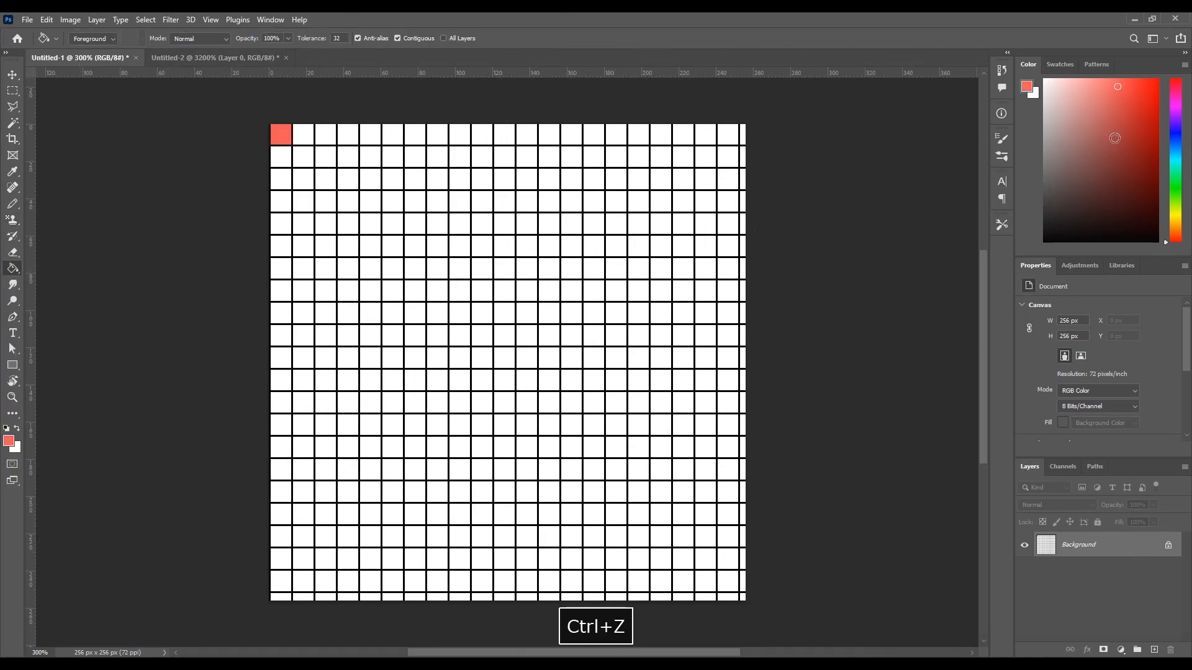
pyautogui.moveTo(1175, 152); pyautogui.dragTo(1175, 136)
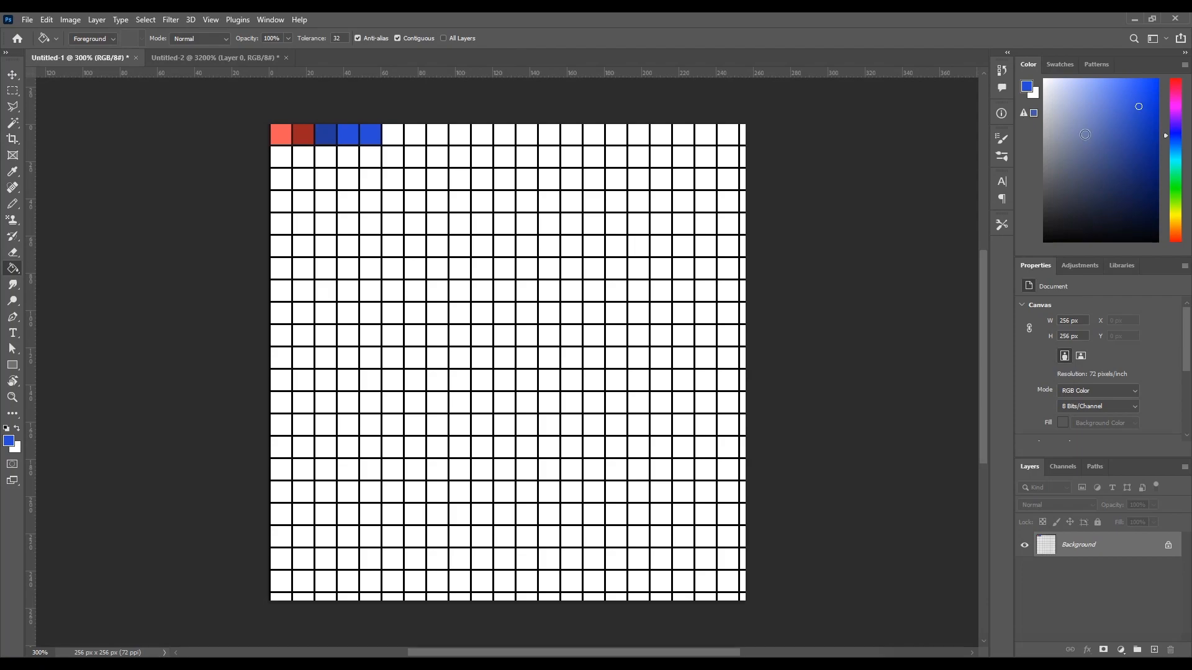
# Step: Save the palette texture to the Desktop as a PNG named tex
pyautogui.hotkey('ctrl', 'shift', 's')
pyautogui.click(177, 408)
pyautogui.click(150, 579)
pyautogui.doubleClick(180, 390)
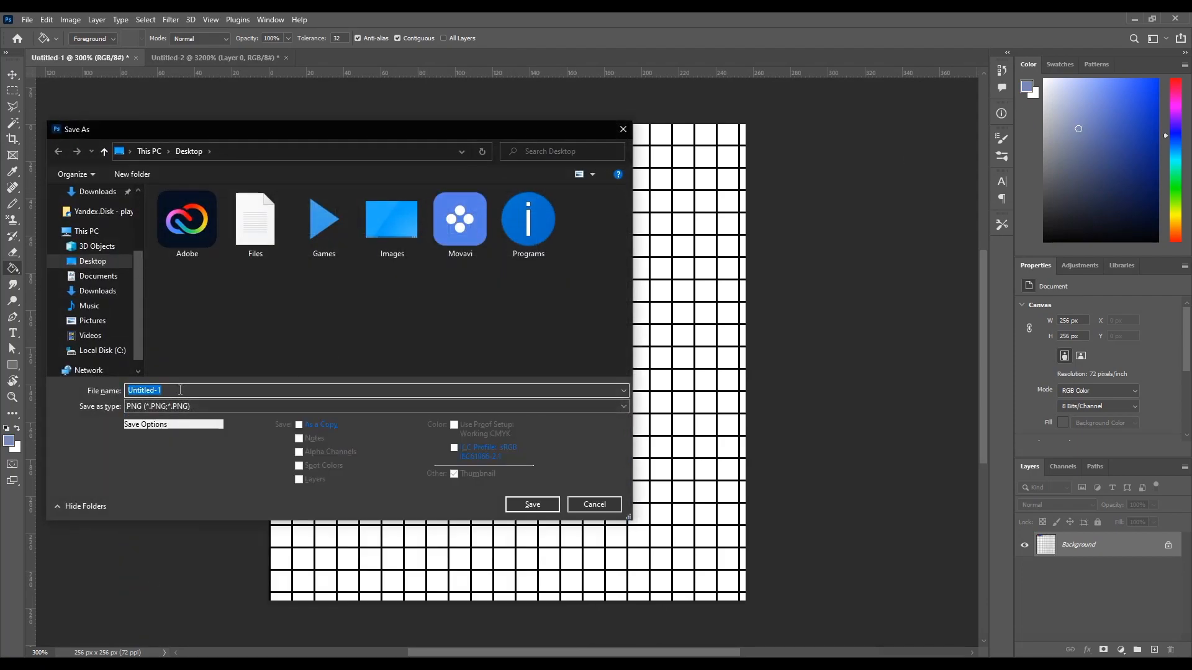
pyautogui.write('tex')
pyautogui.click(531, 505)
pyautogui.click(661, 208)
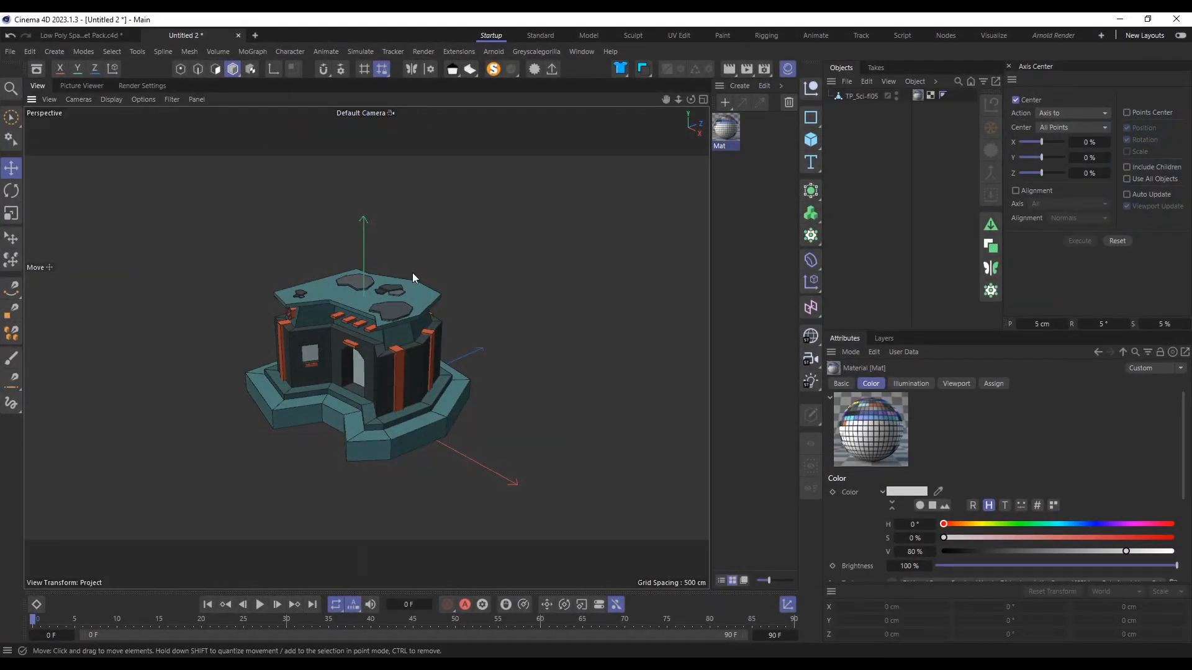
# Step: Switch to Cinema 4D, delete the building's existing material and create a new material
pyautogui.moveTo(412, 273)
pyautogui.keyDown('alt'); pyautogui.mouseDown()
pyautogui.moveTo(397, 292)
pyautogui.moveTo(401, 326)
pyautogui.moveTo(363, 257)
pyautogui.moveTo(428, 263)
pyautogui.mouseUp(); pyautogui.keyUp('alt')
pyautogui.click(401, 325)
pyautogui.moveTo(490, 274); pyautogui.dragTo(490, 311)
pyautogui.click(722, 131)
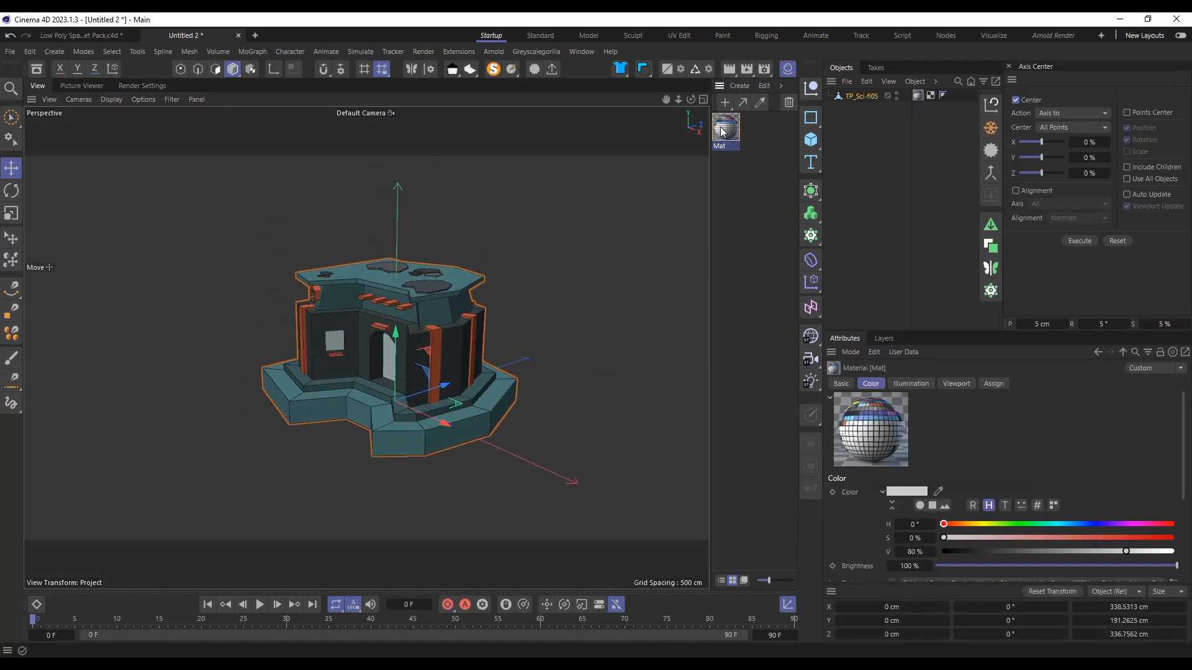
pyautogui.press('Delete')
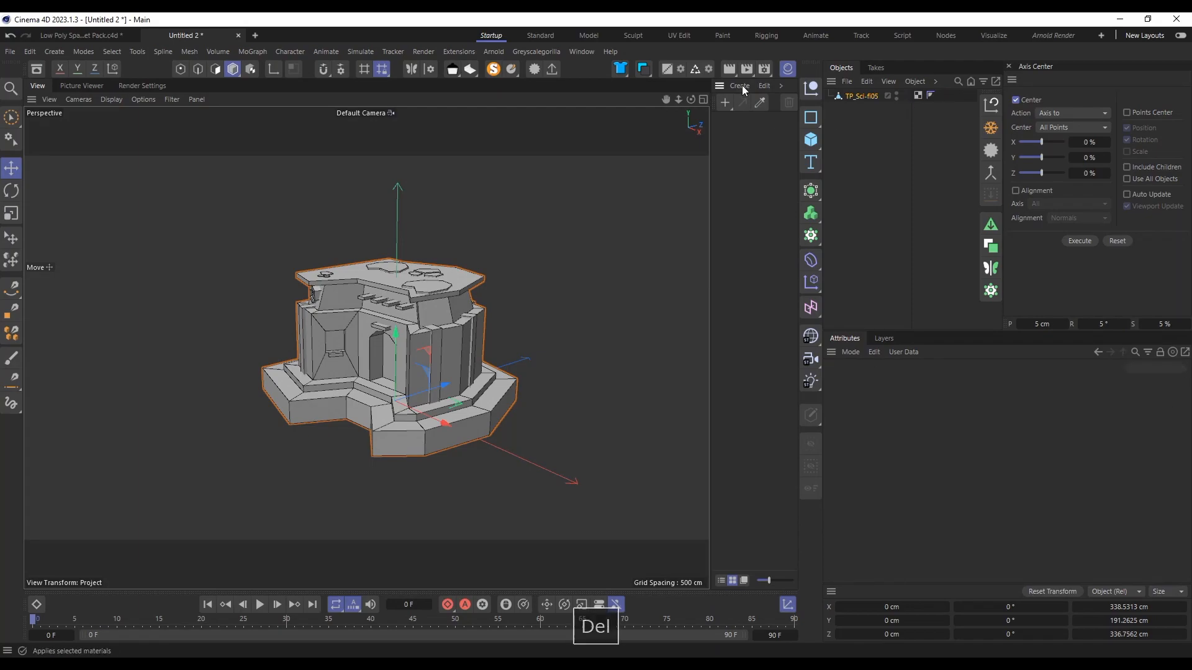
pyautogui.click(740, 85)
pyautogui.moveTo(762, 119)
pyautogui.click(918, 138)
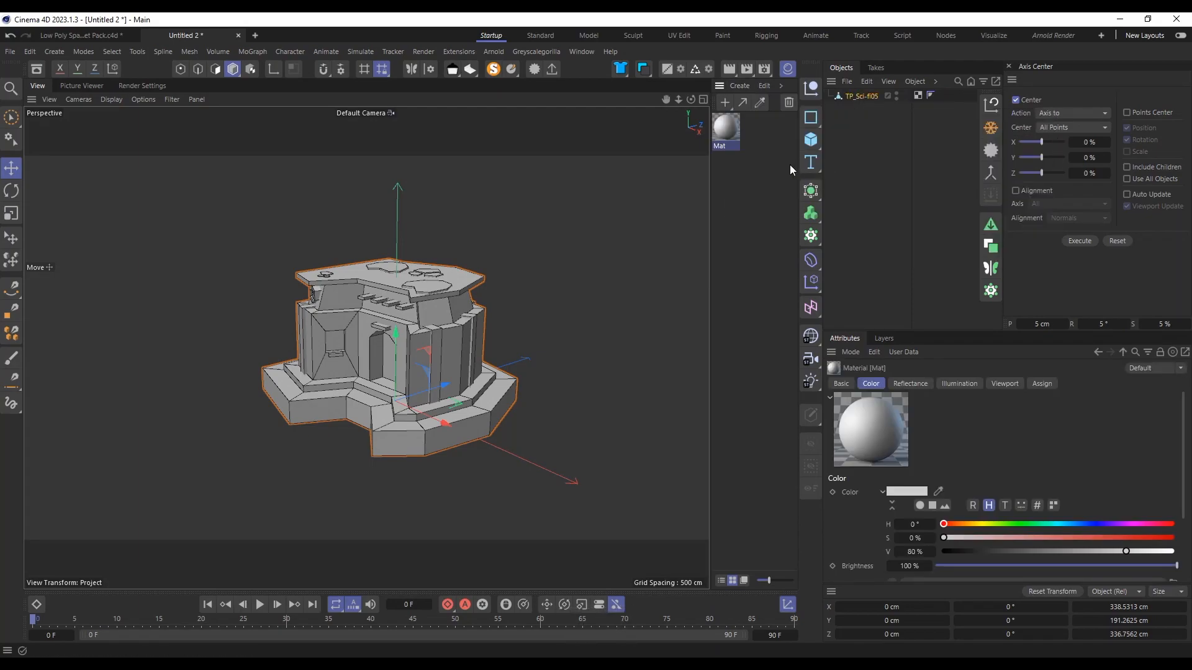
# Step: Load tex.png from the Desktop as the material's colour texture, copying it to the project location, and apply the material to the building
pyautogui.doubleClick(725, 126)
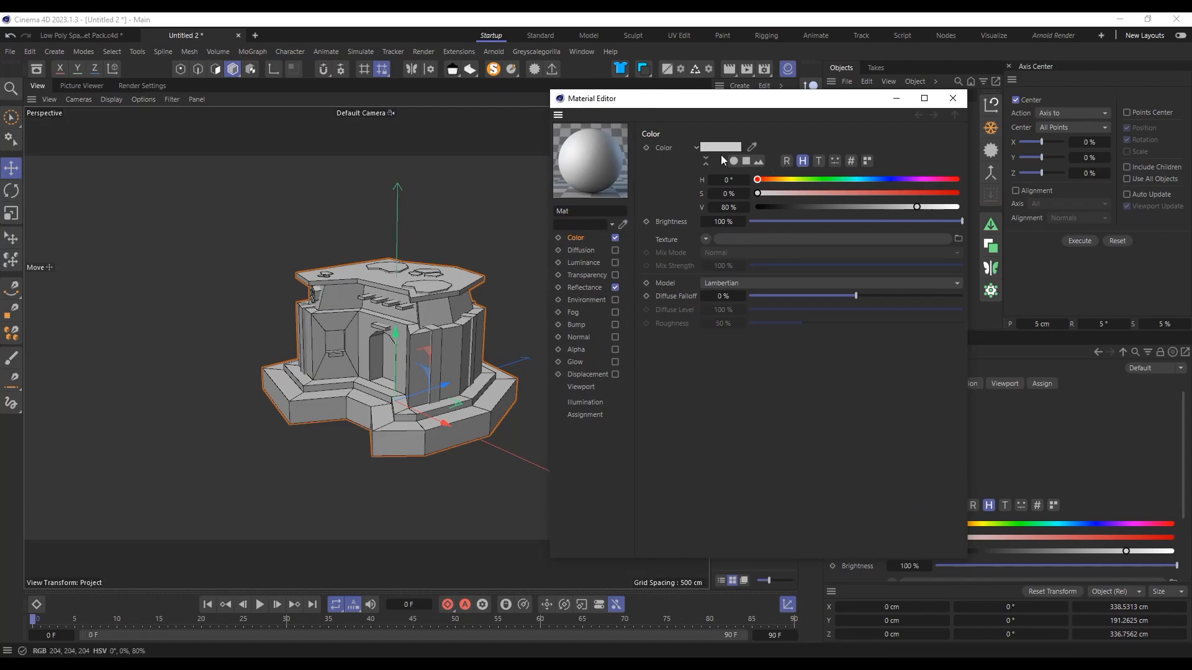
pyautogui.click(706, 239)
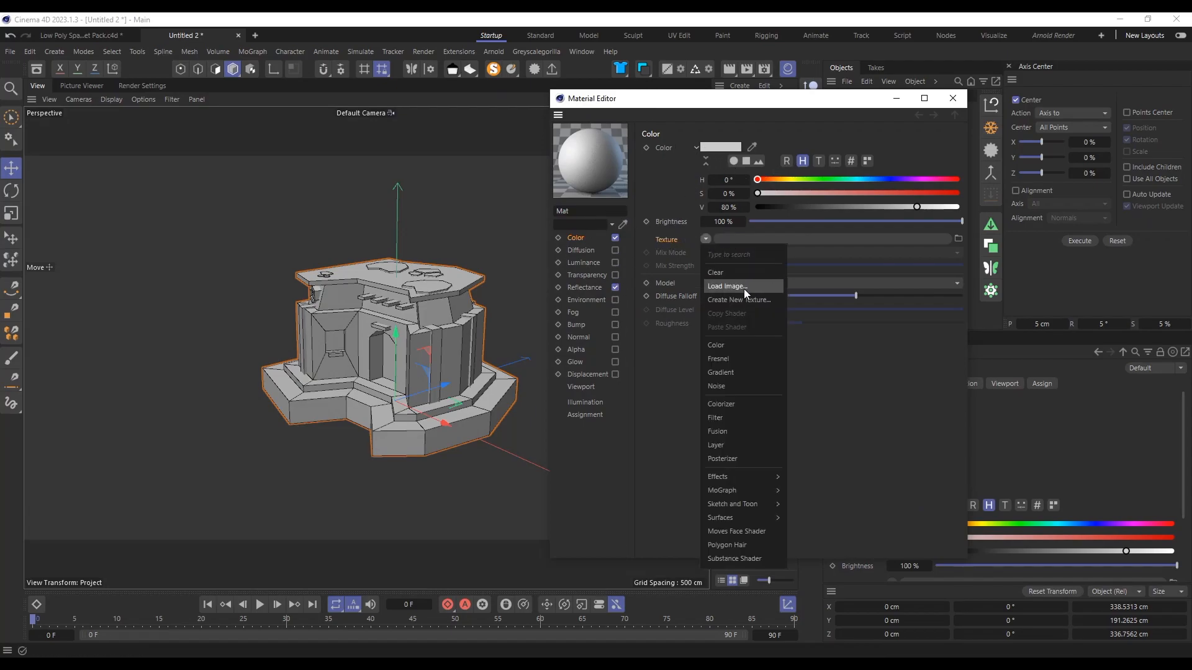
pyautogui.click(744, 289)
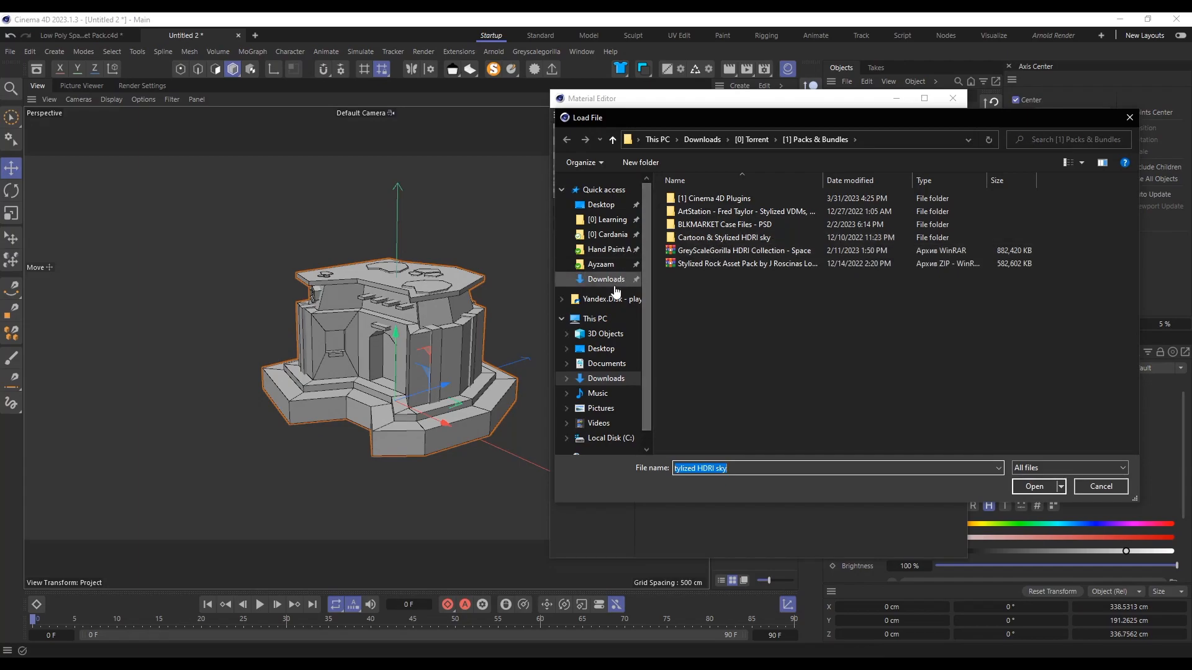
pyautogui.click(609, 207)
pyautogui.doubleClick(844, 438)
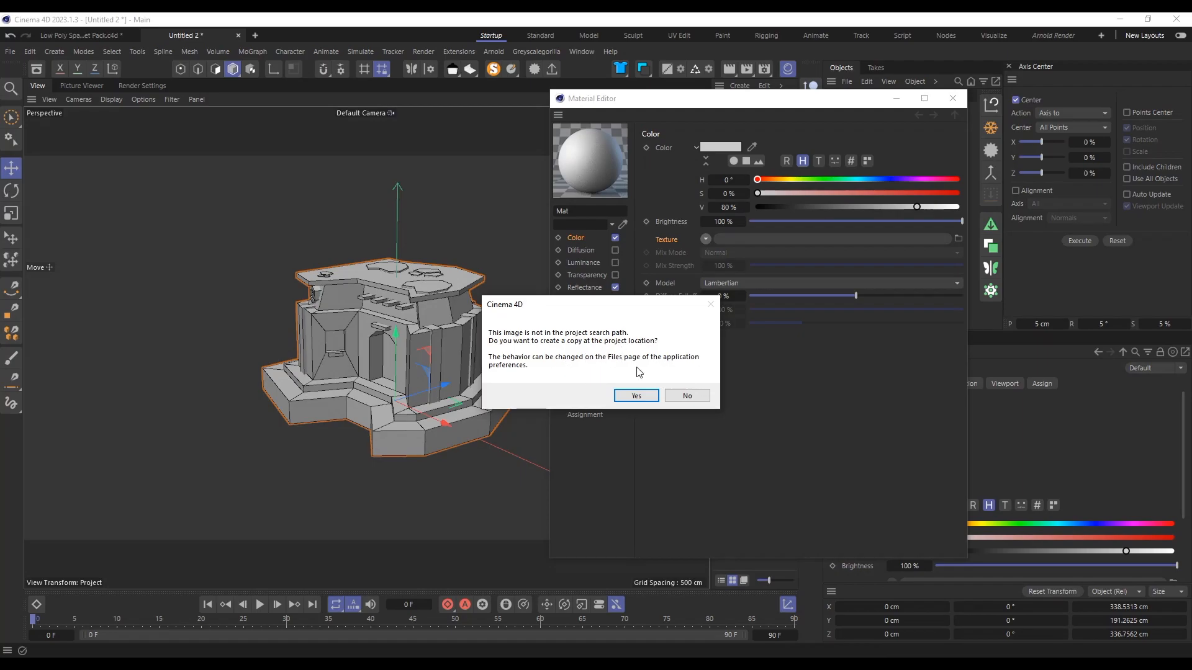
pyautogui.click(636, 397)
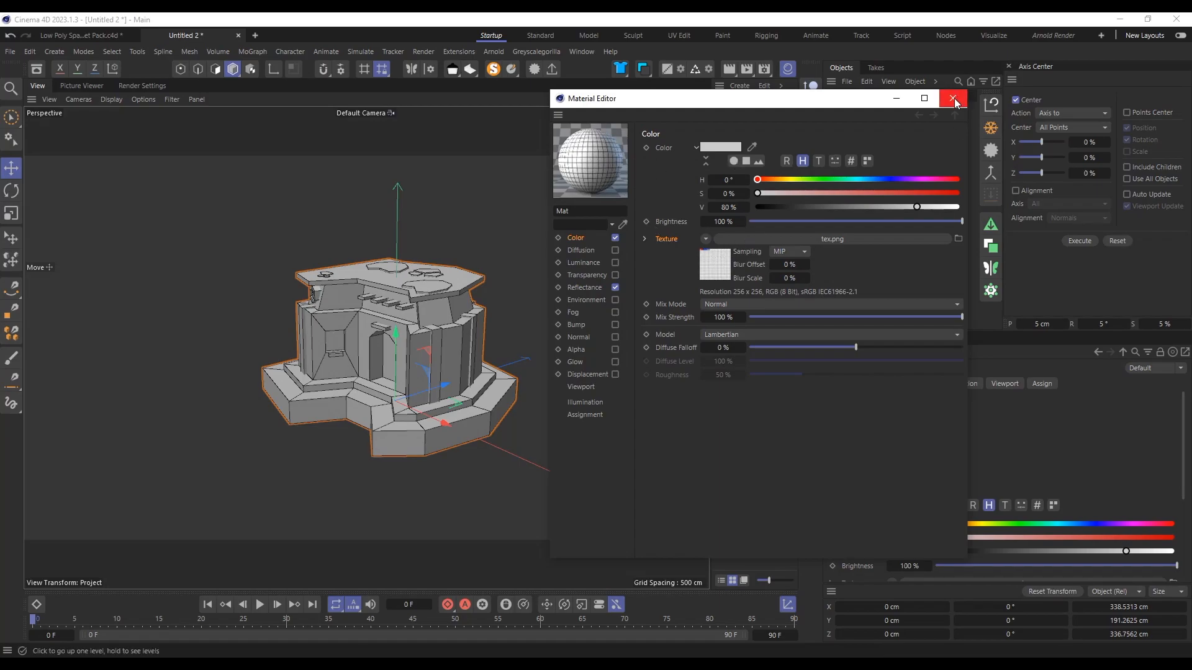
pyautogui.click(953, 99)
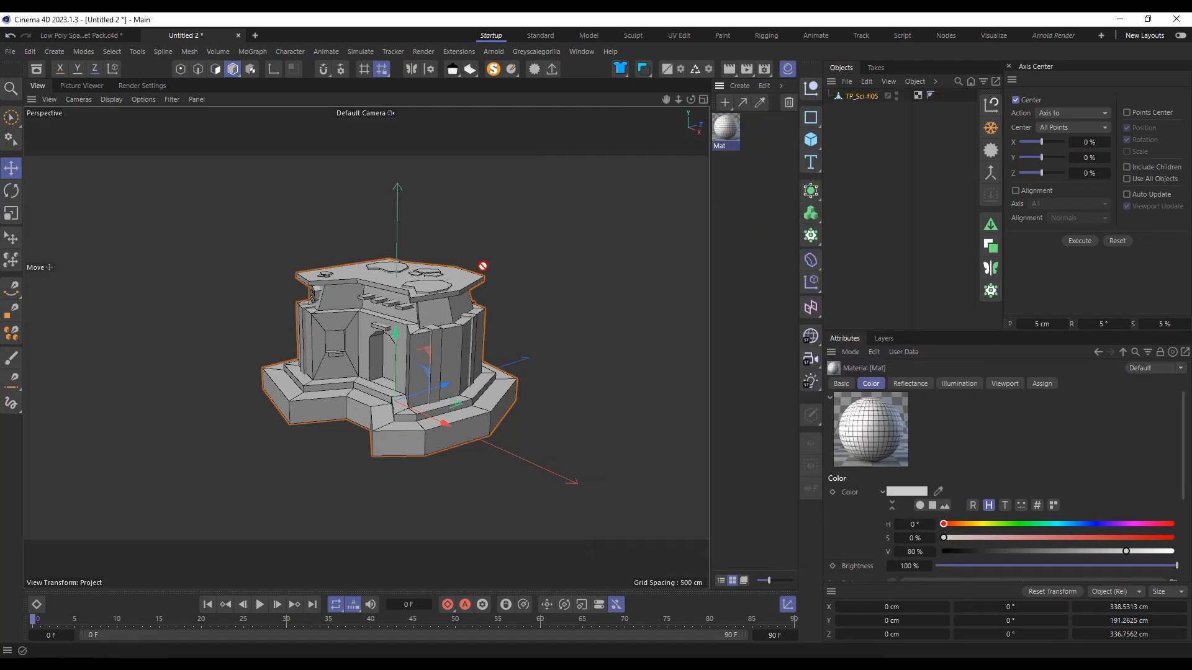
pyautogui.moveTo(532, 248); pyautogui.dragTo(442, 328)
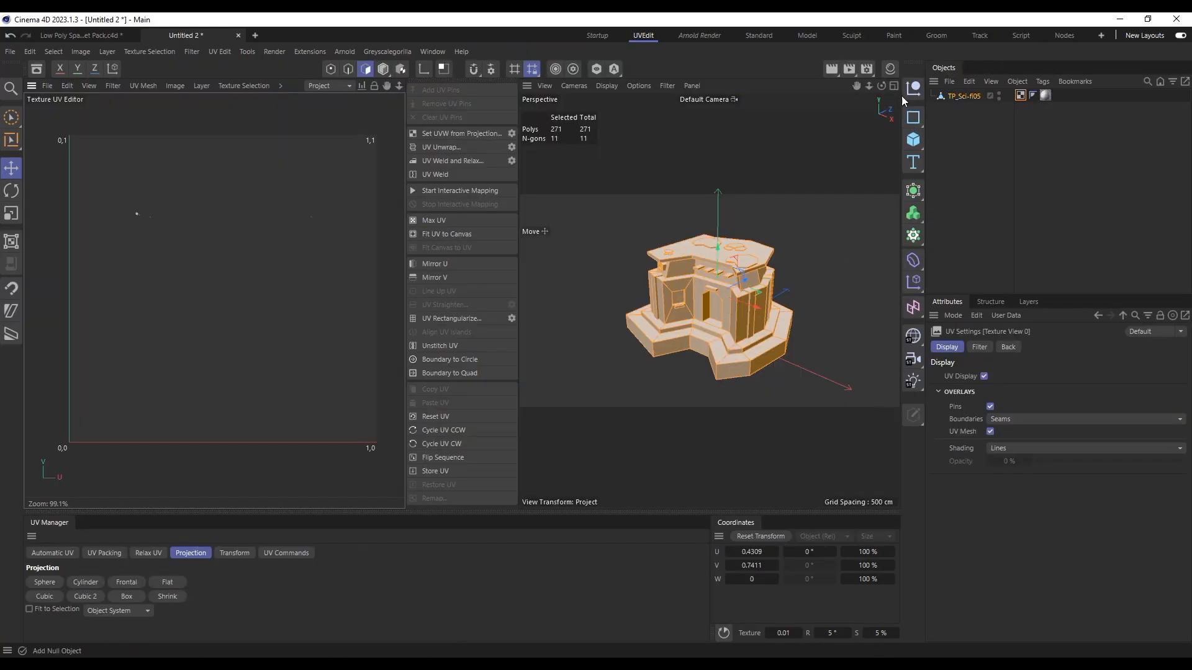
# Step: Switch to the UVEdit layout and load the new material's texture into the UV editor
pyautogui.click(893, 70)
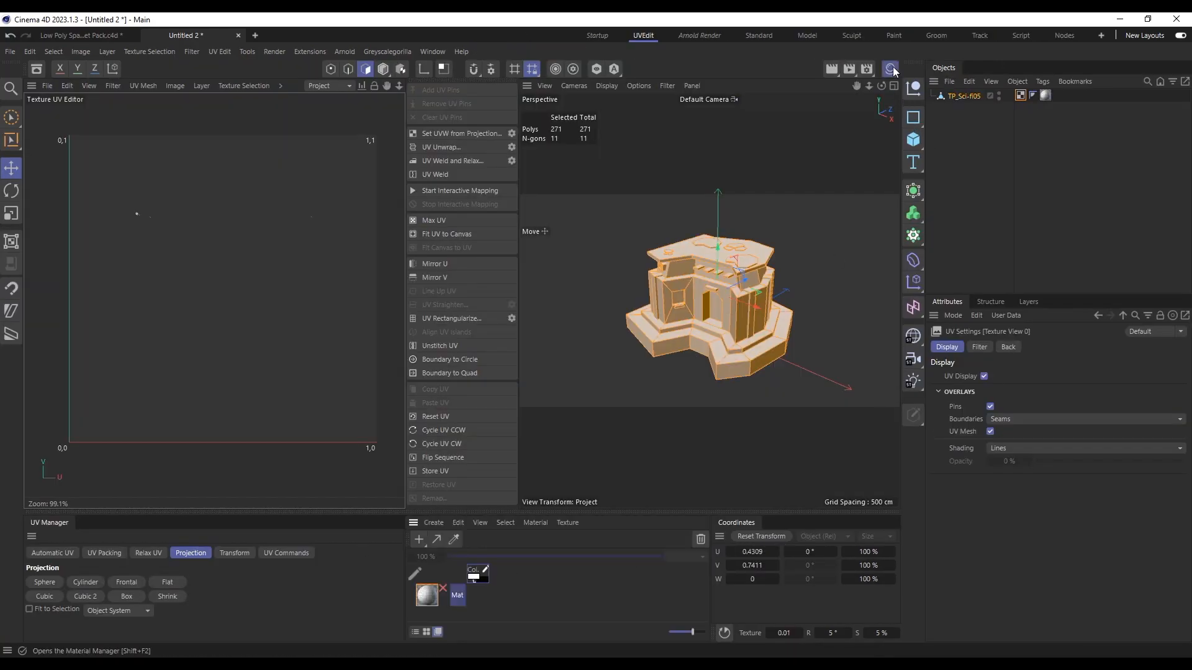
pyautogui.click(444, 591)
pyautogui.scroll(-2, 287, 314)
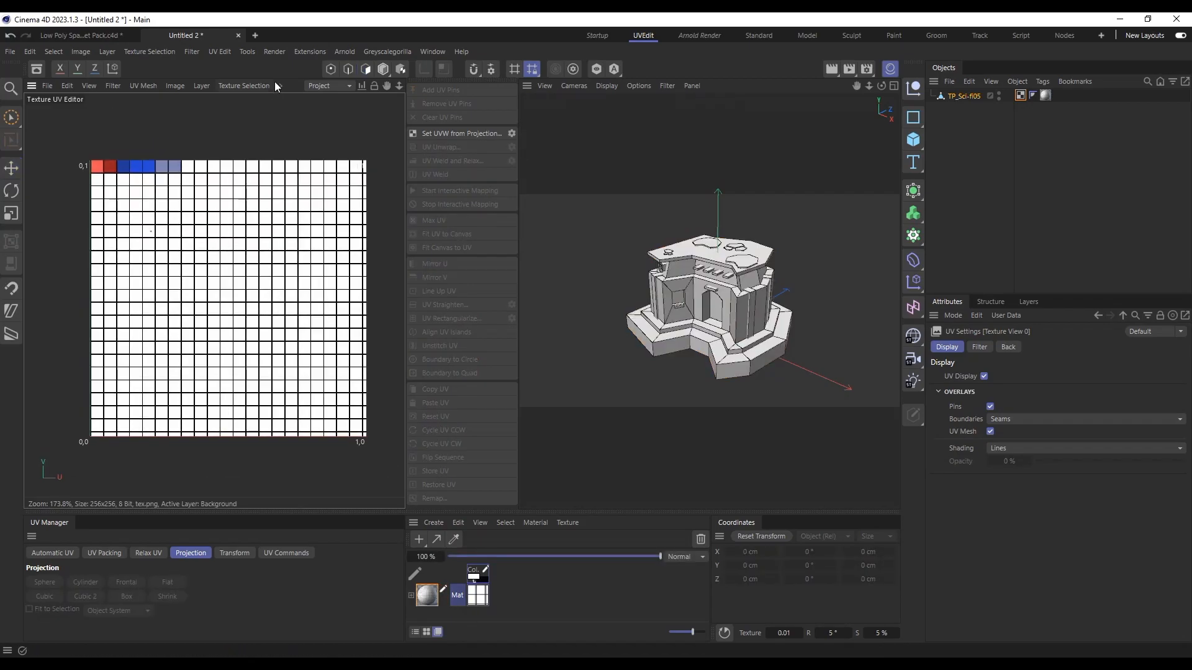
# Step: In polygon mode, brush-select the UVs of the building's roof and base and move them onto the coral cell
pyautogui.click(369, 69)
pyautogui.scroll(2, 144, 203)
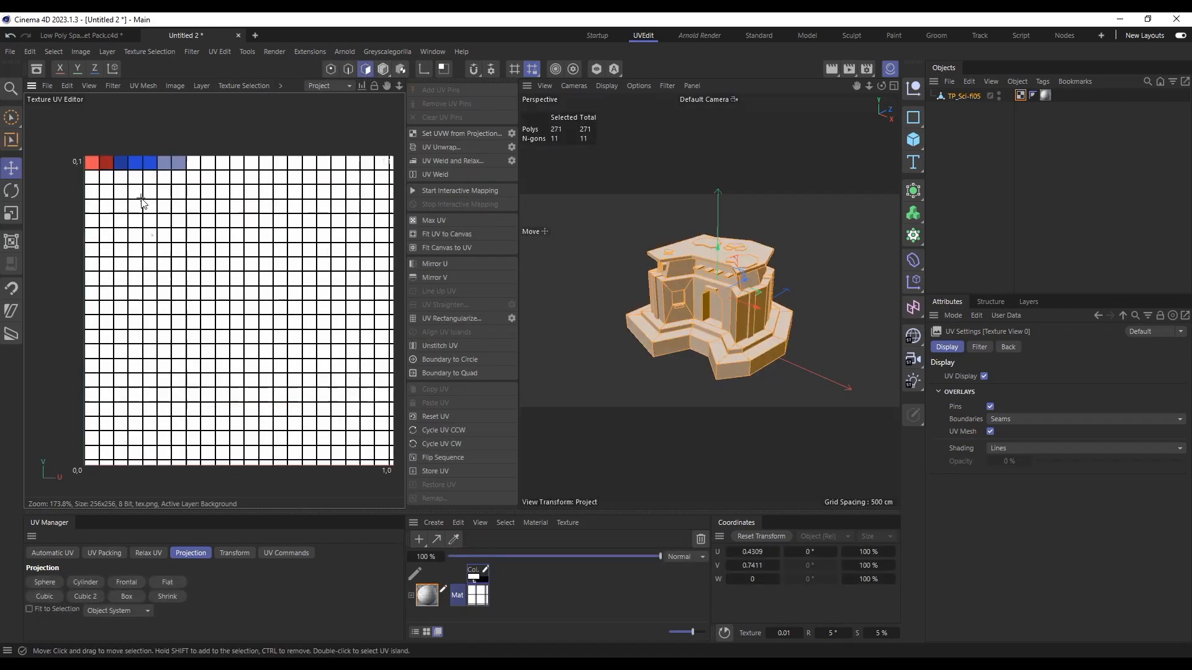
pyautogui.press('9')
pyautogui.click(151, 247)
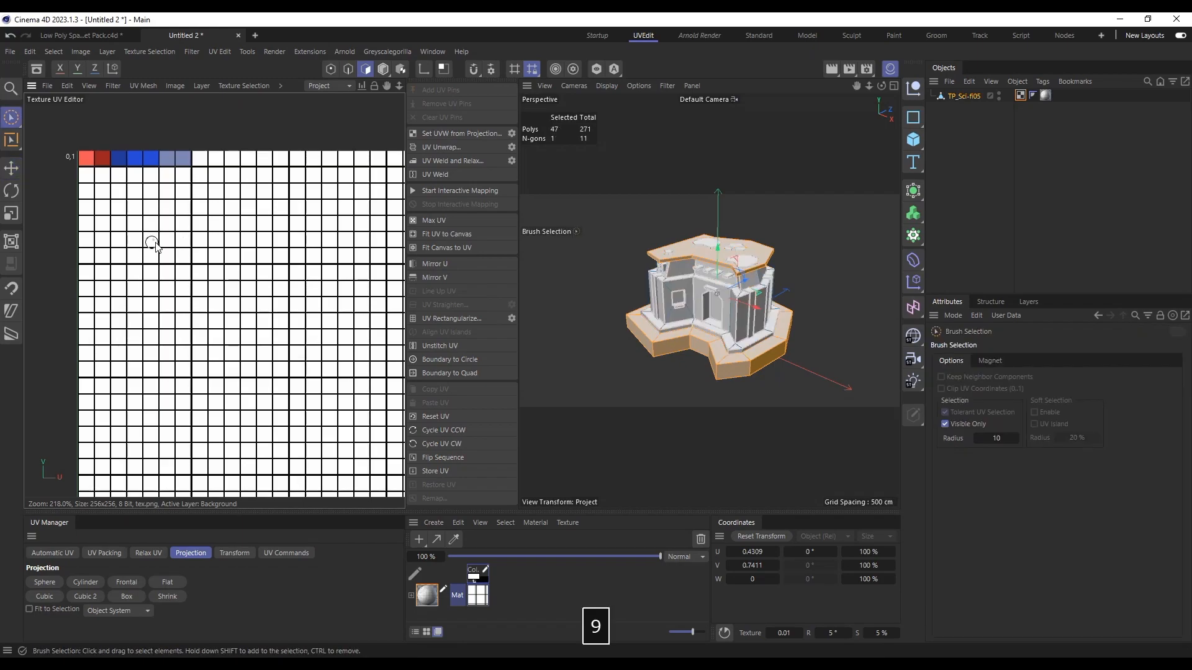
pyautogui.press('e')
pyautogui.moveTo(208, 248); pyautogui.dragTo(127, 213)
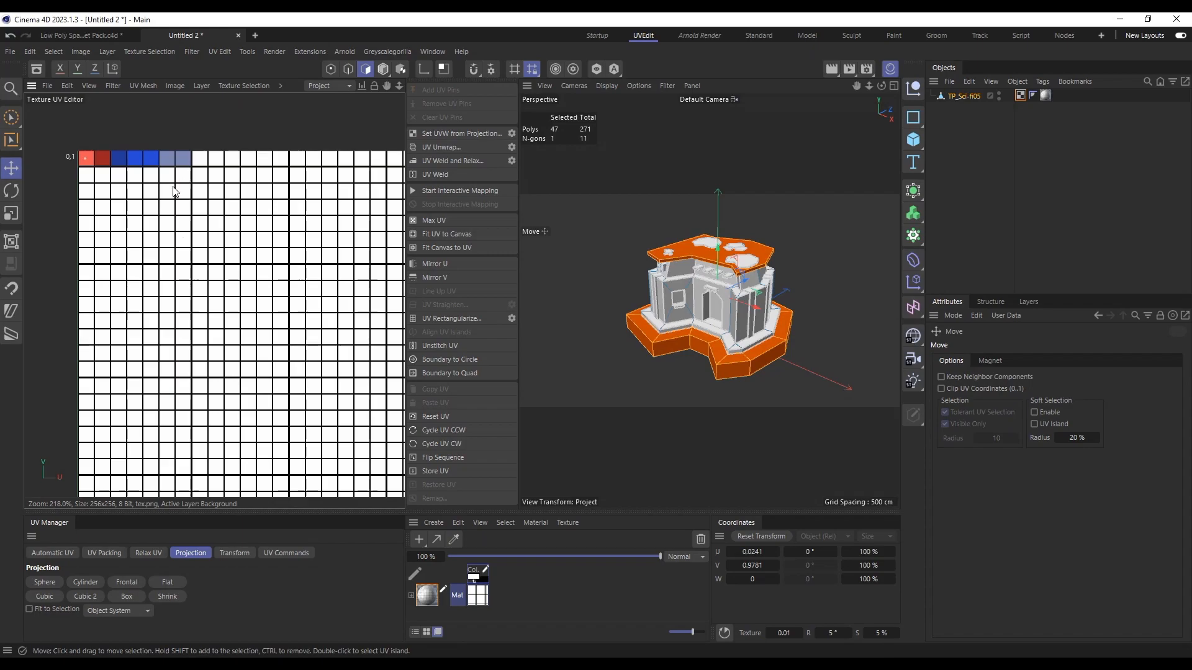
# Step: Select all of the building's polygons and apply a Frontal UV projection to them
pyautogui.press(']')
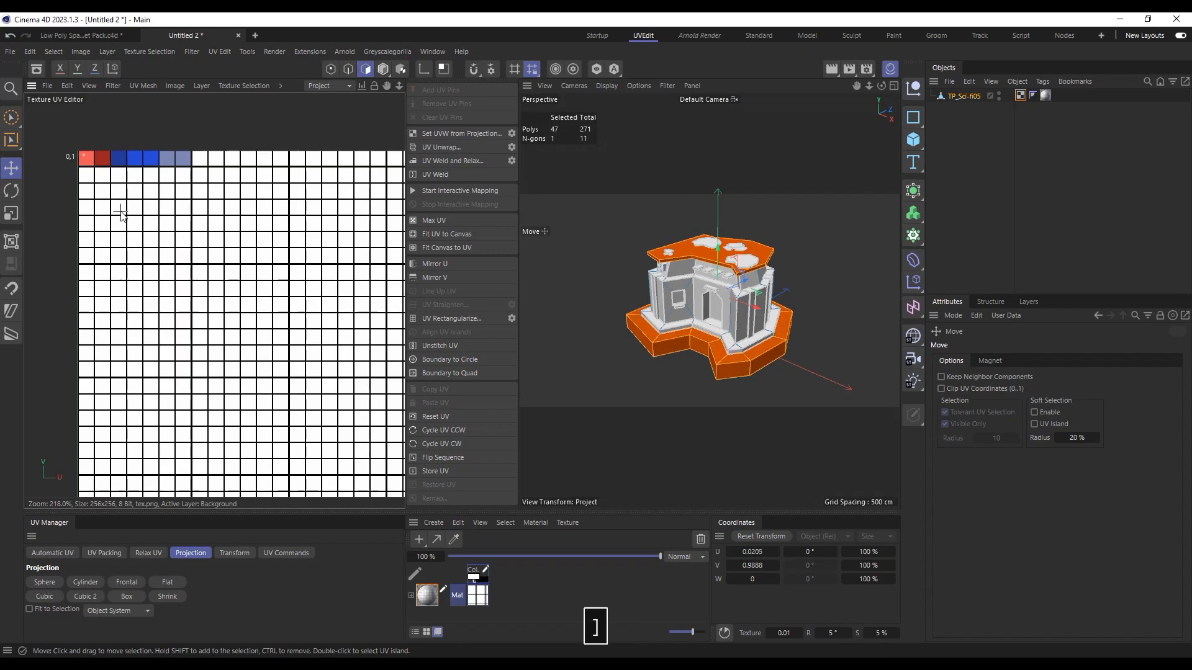
pyautogui.hotkey('ctrl', 'z')
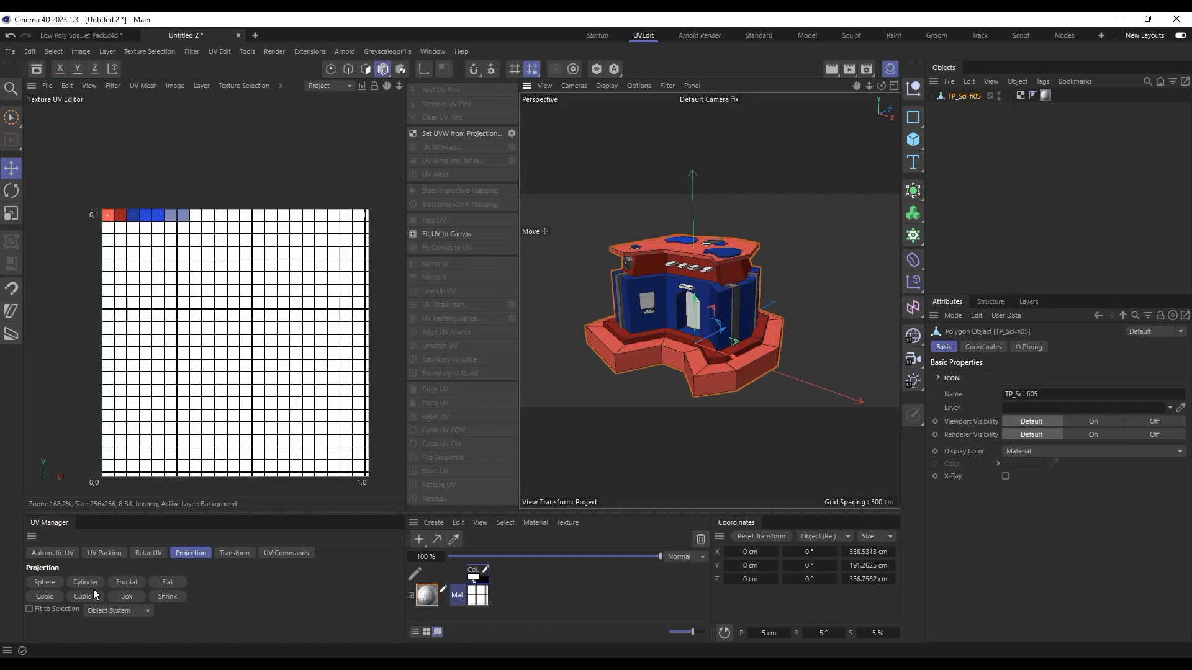
pyautogui.click(136, 582)
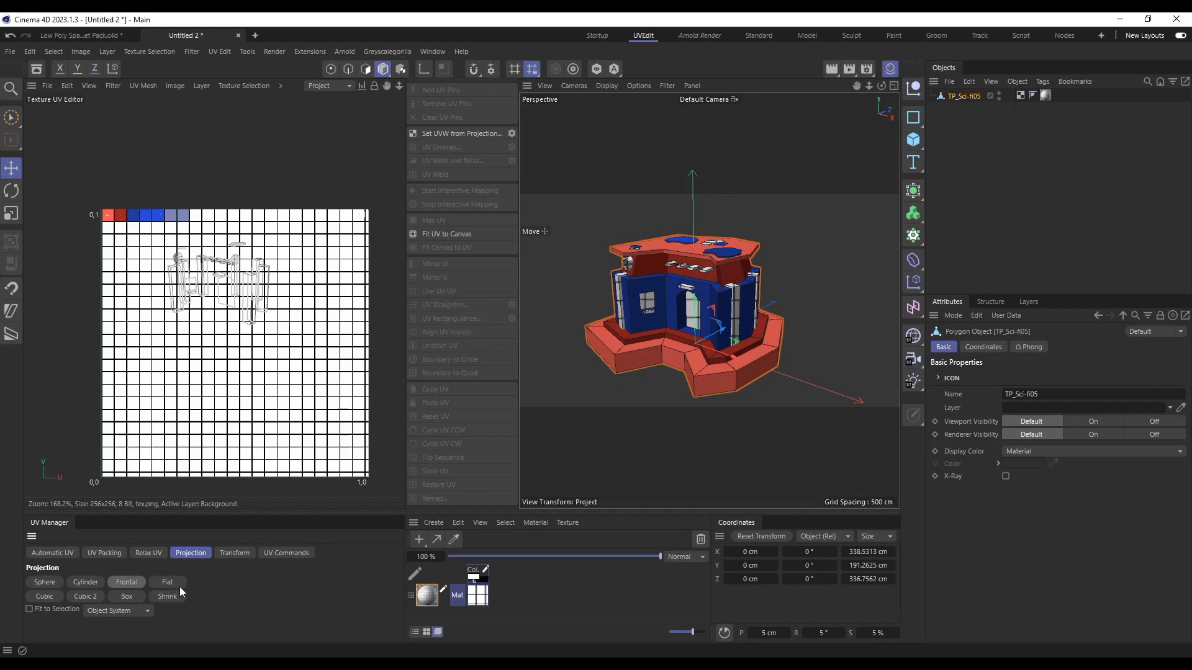
pyautogui.click(367, 69)
pyautogui.hotkey('ctrl', 'a')
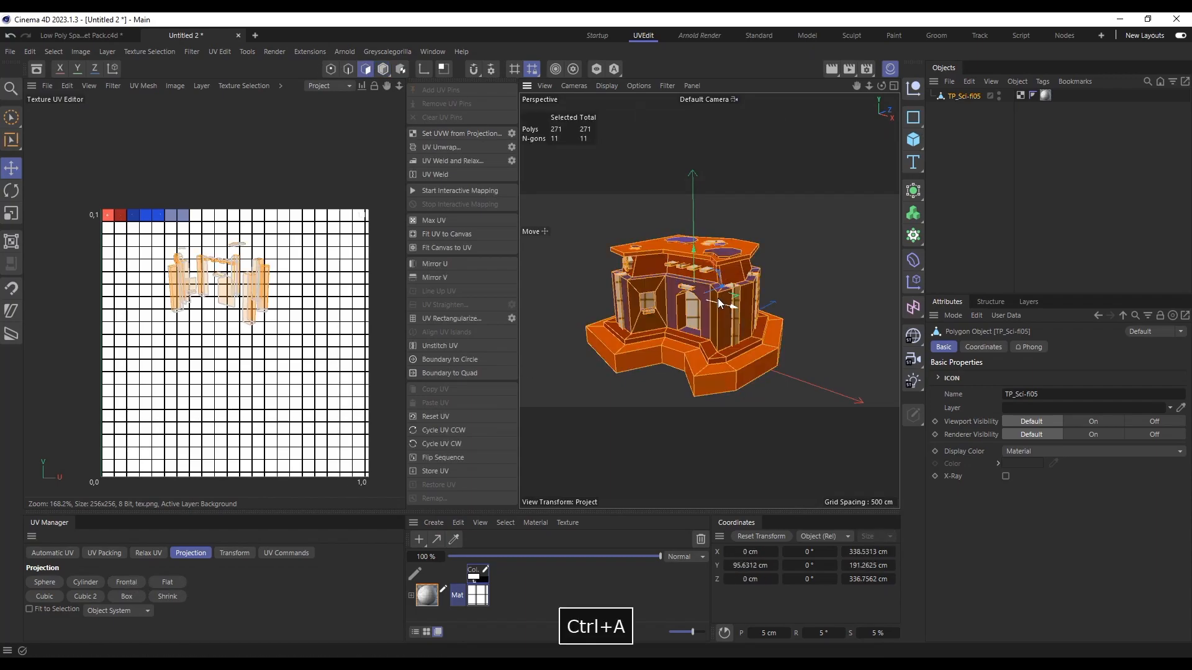
pyautogui.click(129, 581)
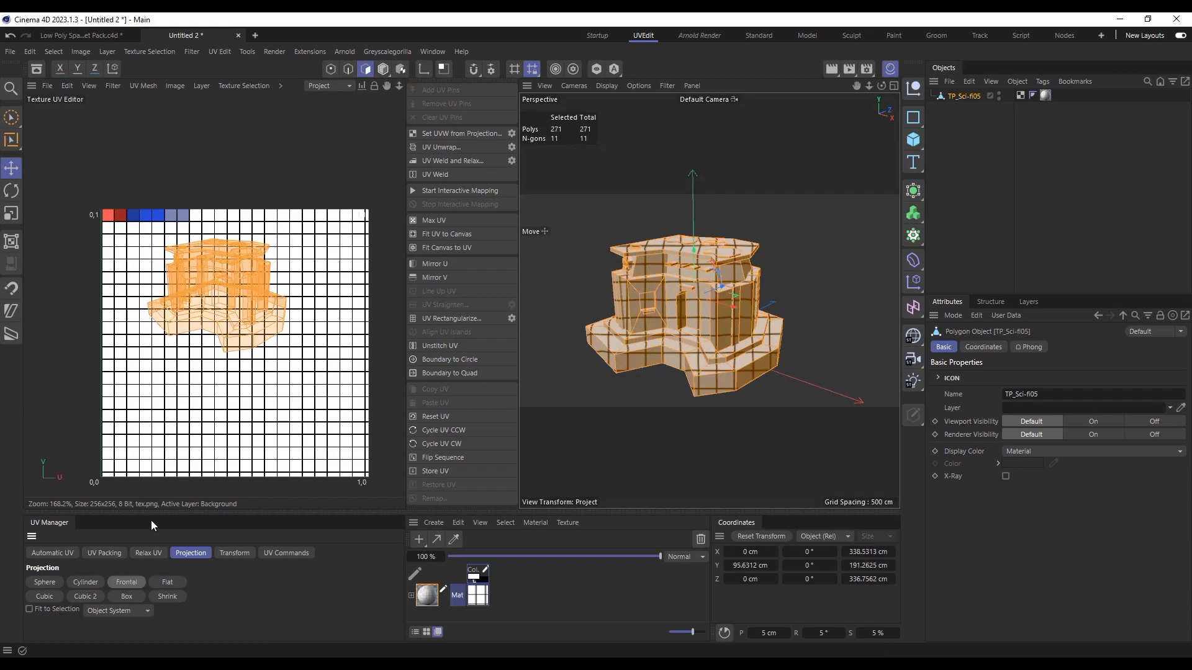
pyautogui.scroll(5, 248, 279)
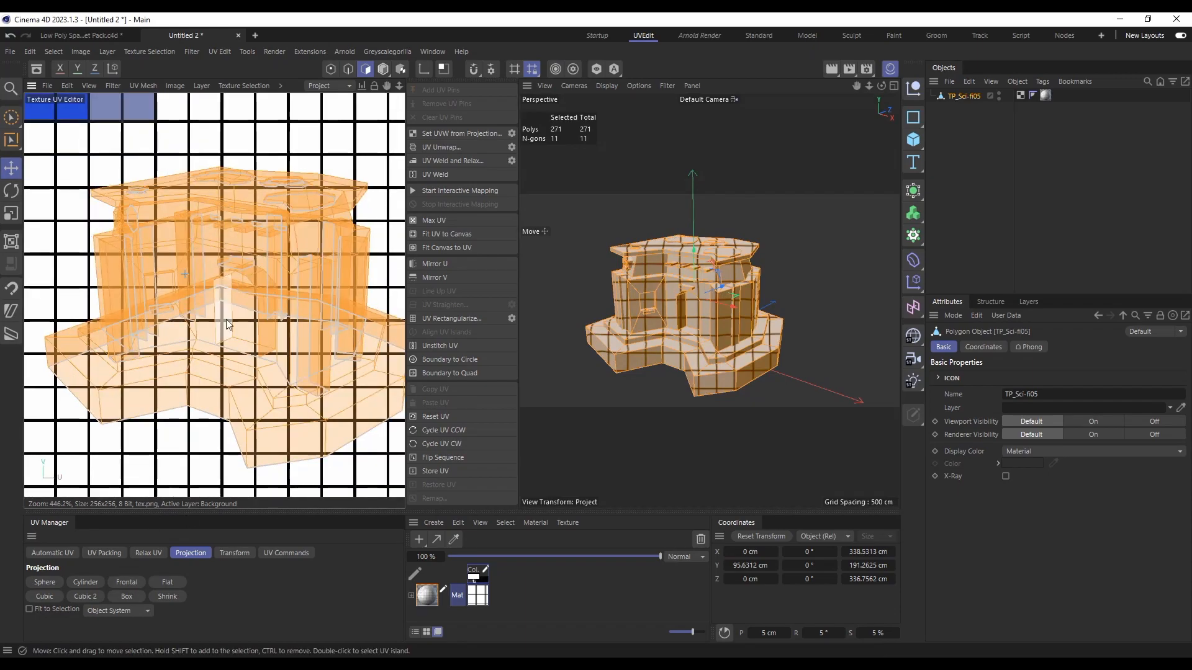
pyautogui.scroll(-3, 255, 292)
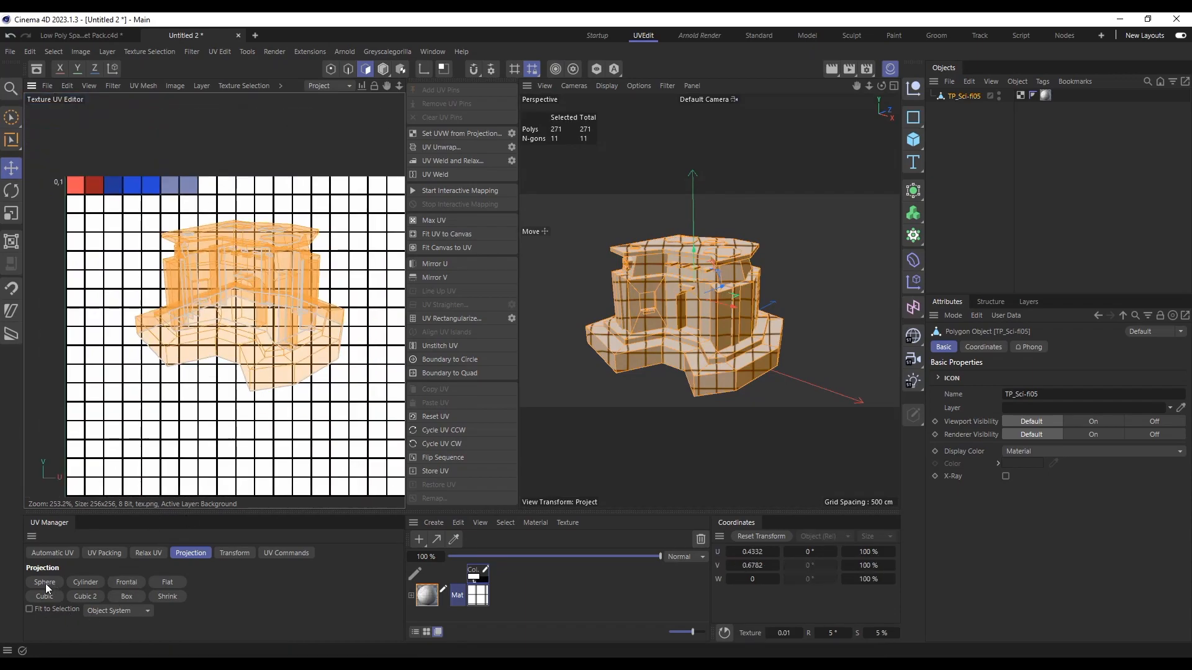
# Step: Try a Sphere projection on all polygons, and replace it with an Automatic UV unwrap using the Cubic method
pyautogui.click(46, 586)
pyautogui.scroll(-3, 121, 474)
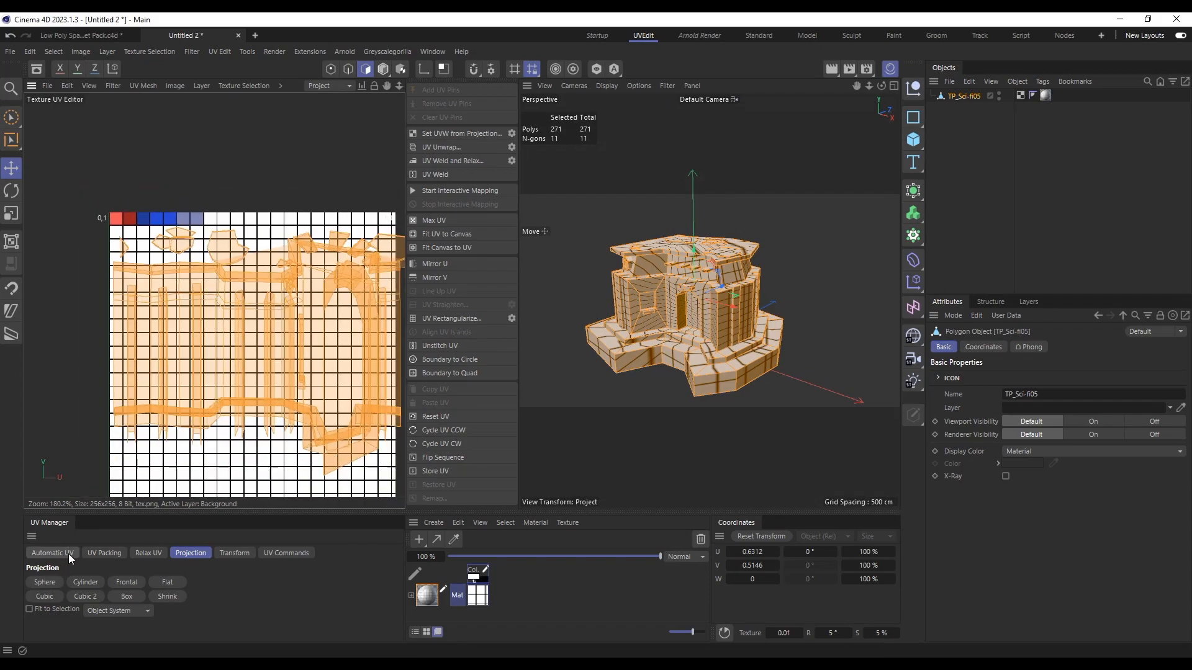
pyautogui.click(70, 558)
pyautogui.click(44, 593)
pyautogui.click(45, 631)
pyautogui.scroll(-2, 229, 280)
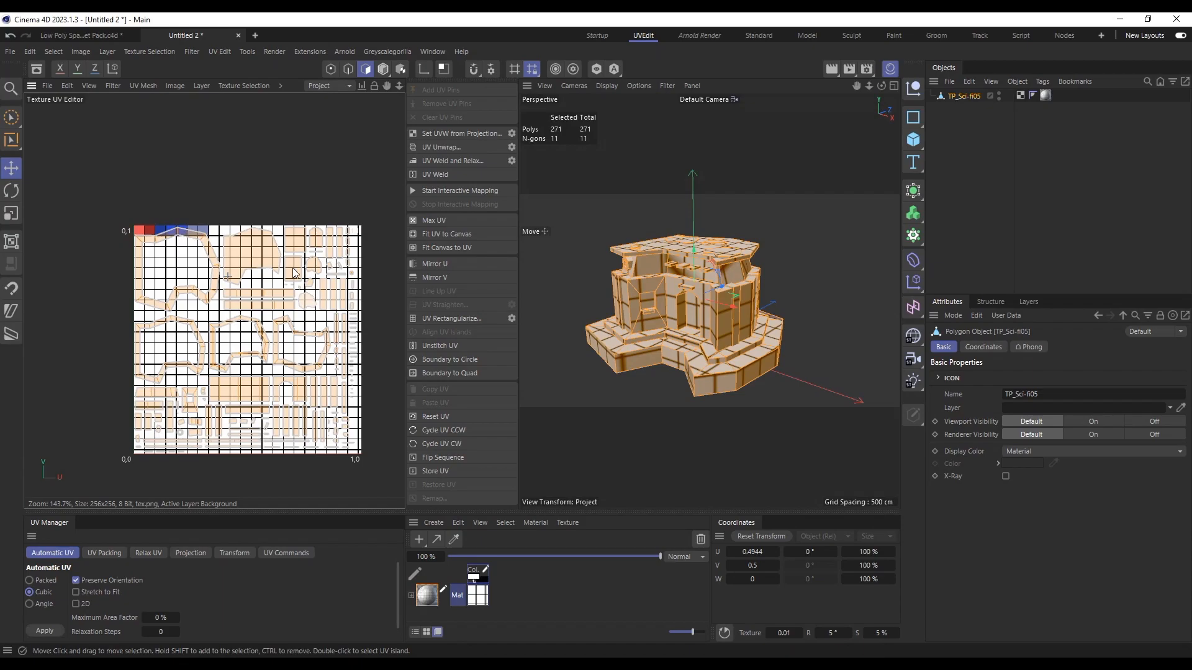
pyautogui.scroll(2, 264, 438)
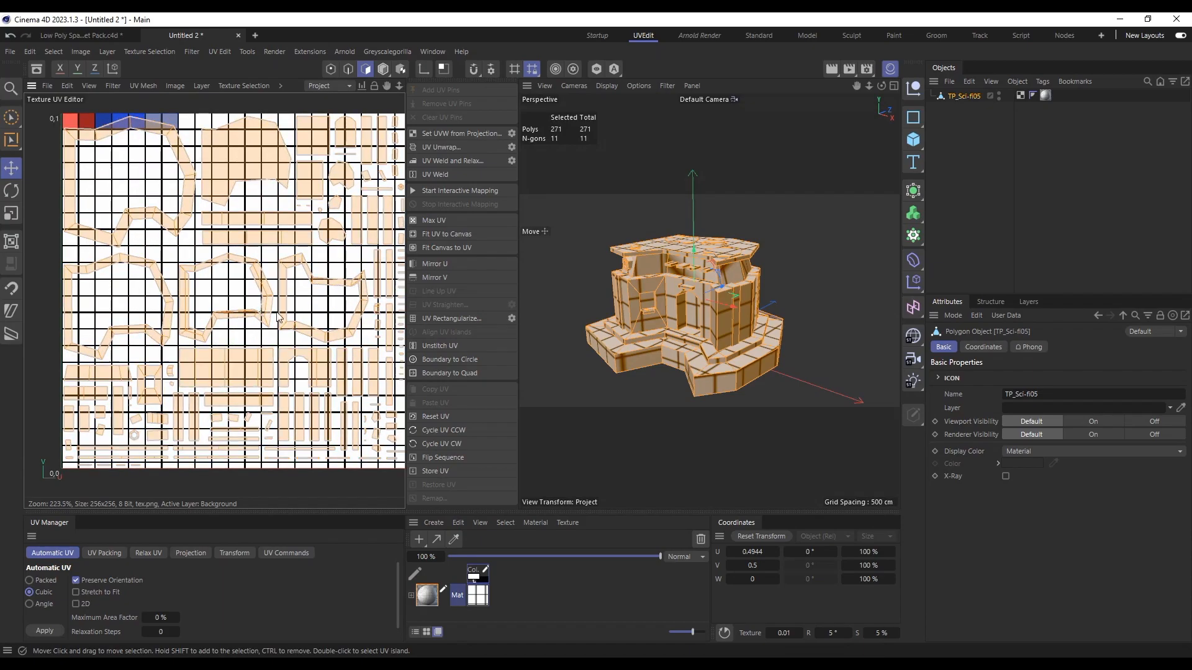
# Step: Scale all of the building's UVs down uniformly into a tiny cluster smaller than one palette cell
pyautogui.press('t')
pyautogui.scroll(-3, 269, 305)
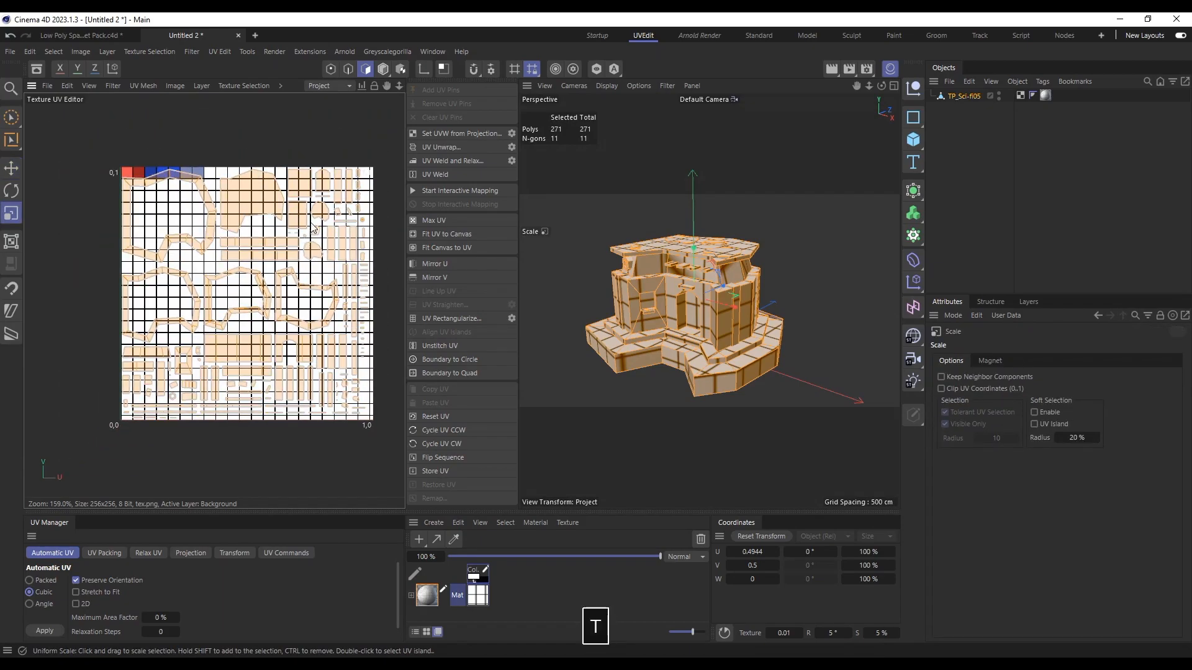
pyautogui.moveTo(280, 248); pyautogui.dragTo(53, 441)
pyautogui.scroll(3, 230, 189)
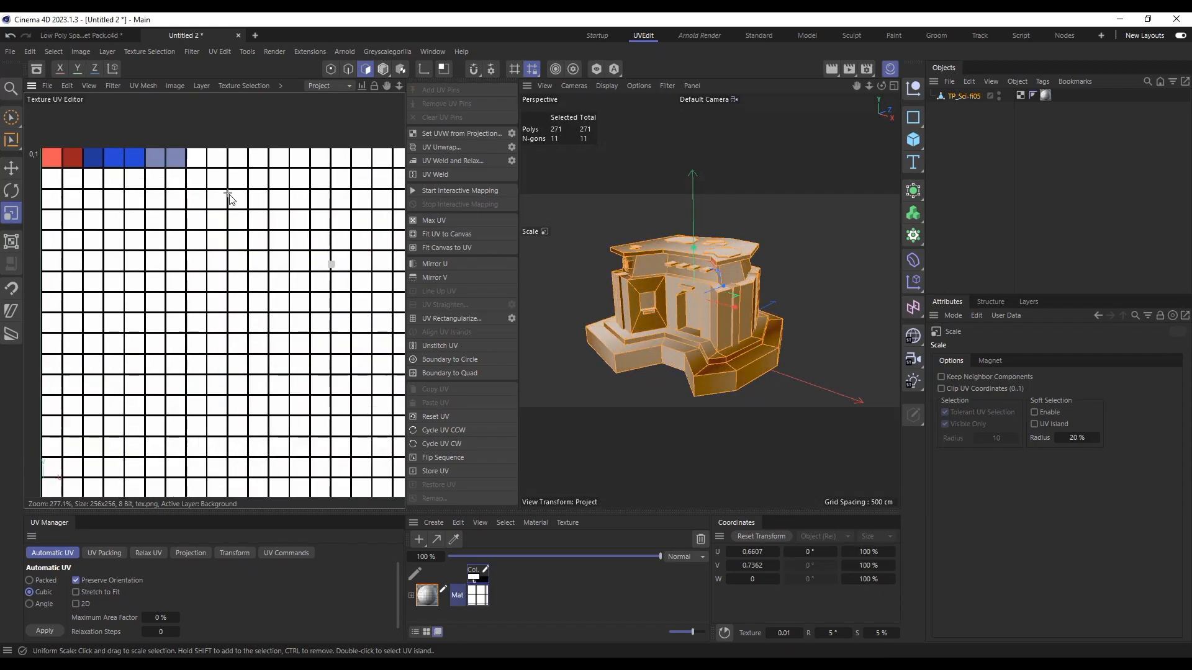
# Step: Move the whole UV cluster onto the coral cell, clear the selection and return to model mode
pyautogui.press('e')
pyautogui.scroll(3, 230, 261)
pyautogui.moveTo(251, 258); pyautogui.dragTo(136, 195)
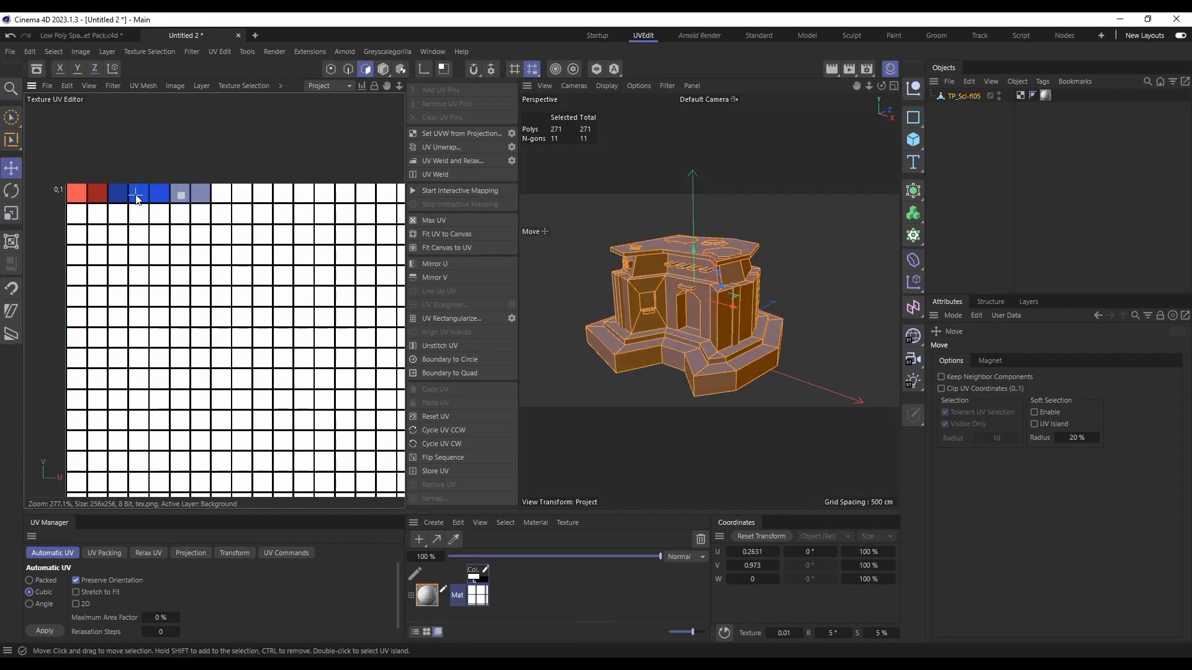
pyautogui.press('1')
pyautogui.moveTo(127, 144); pyautogui.dragTo(214, 180)
pyautogui.scroll(3, 137, 168)
pyautogui.moveTo(322, 288); pyautogui.dragTo(115, 285)
pyautogui.click(234, 180)
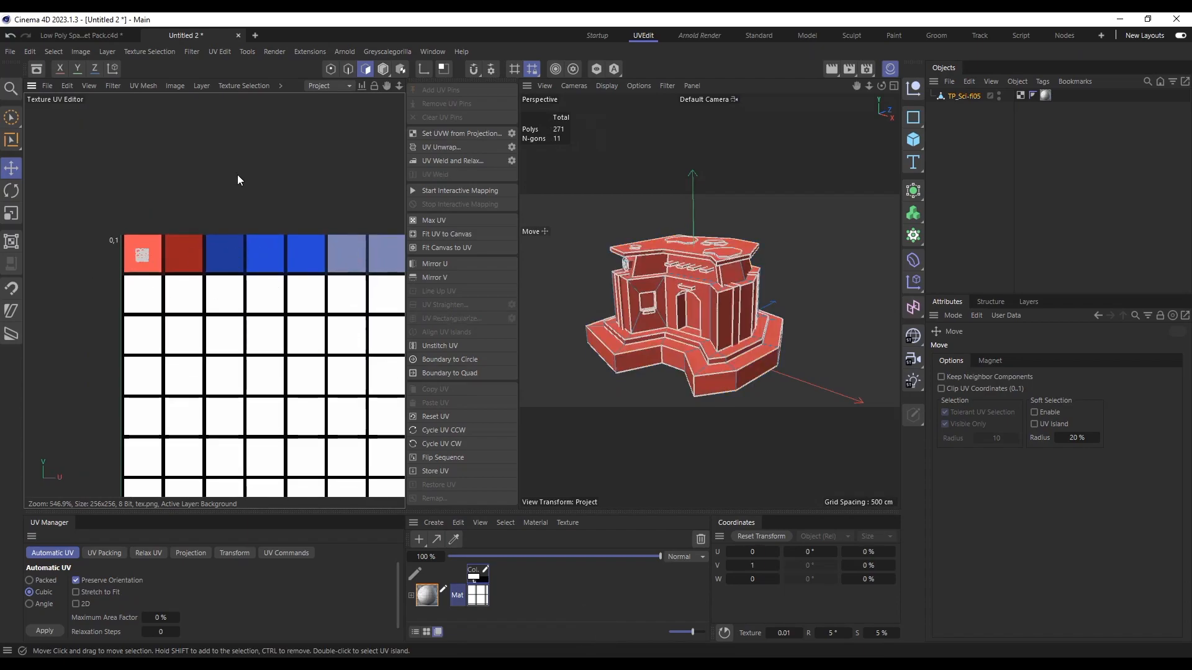
pyautogui.click(383, 69)
# Step: In polygon mode, loop-select the wall band directly beneath the building's roof
pyautogui.scroll(-3, 131, 266)
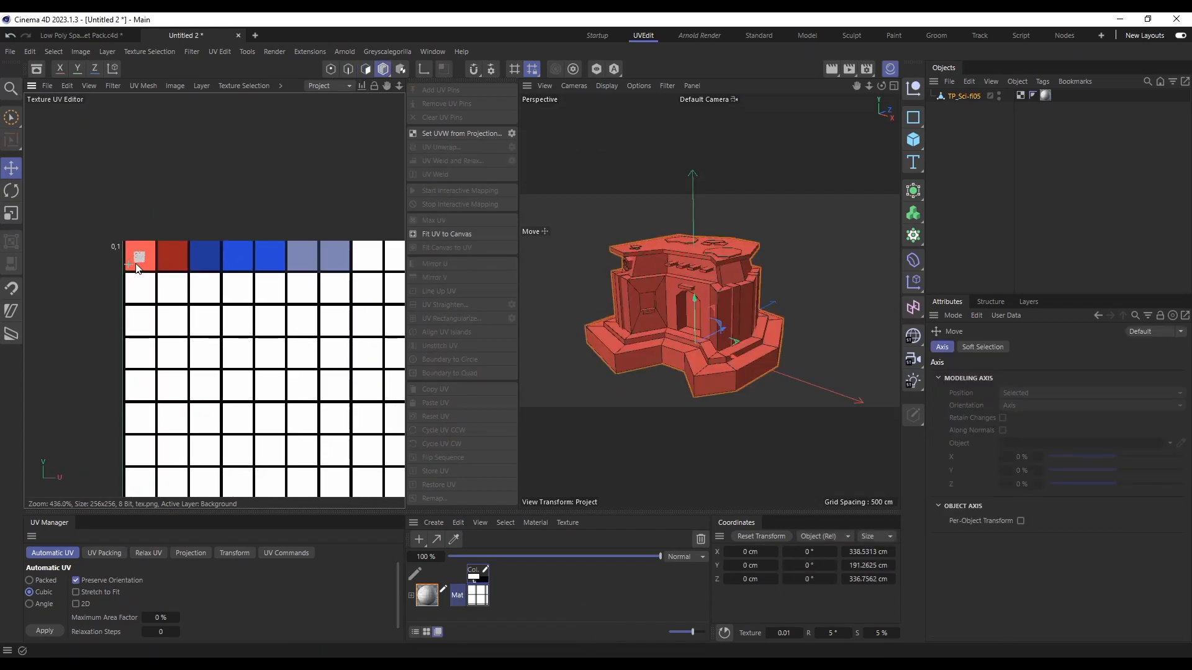
pyautogui.press('1')
pyautogui.moveTo(215, 249); pyautogui.dragTo(226, 247)
pyautogui.scroll(4, 759, 313)
pyautogui.scroll(2, 746, 311)
pyautogui.click(687, 281)
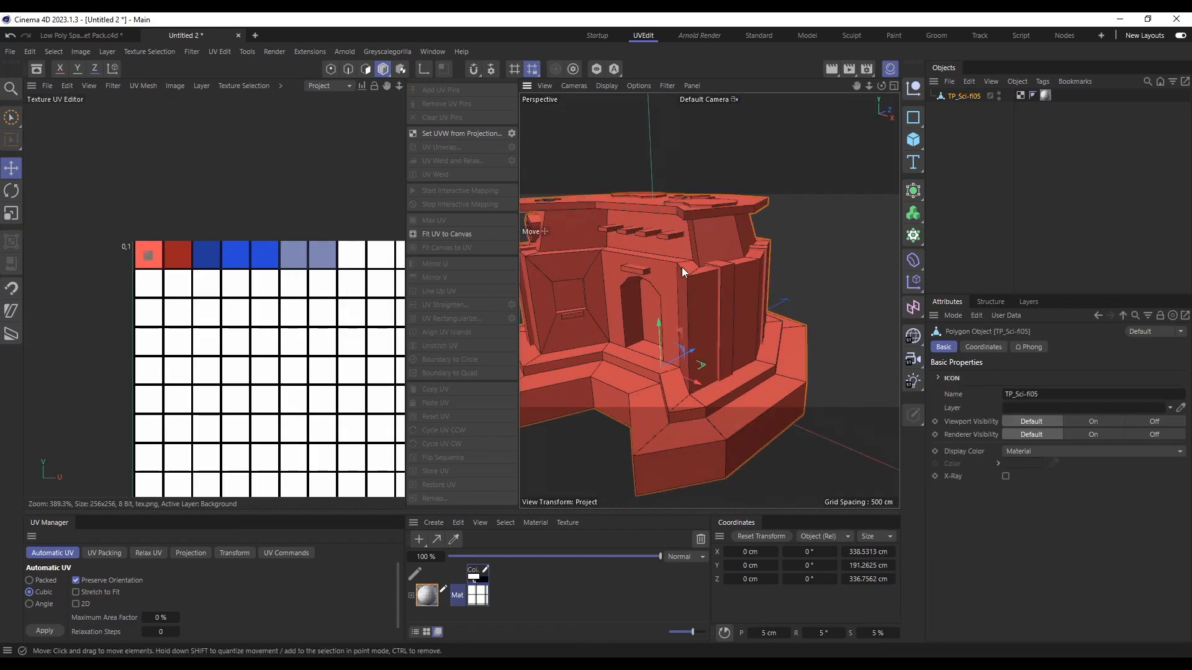
pyautogui.click(366, 69)
pyautogui.moveTo(690, 236); pyautogui.dragTo(724, 182)
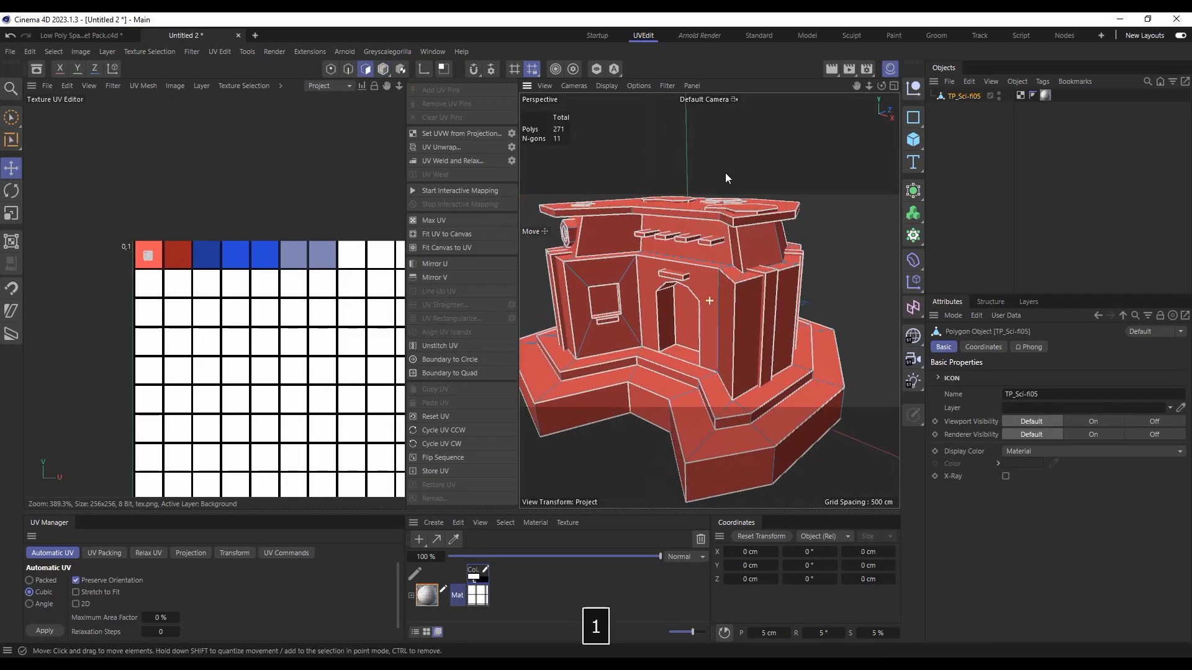
pyautogui.press('u')
pyautogui.press('l')
pyautogui.click(743, 243)
pyautogui.click(742, 244)
pyautogui.keyDown('alt'); pyautogui.moveTo(743, 244); pyautogui.dragTo(781, 265); pyautogui.keyUp('alt')
pyautogui.scroll(-3, 781, 266)
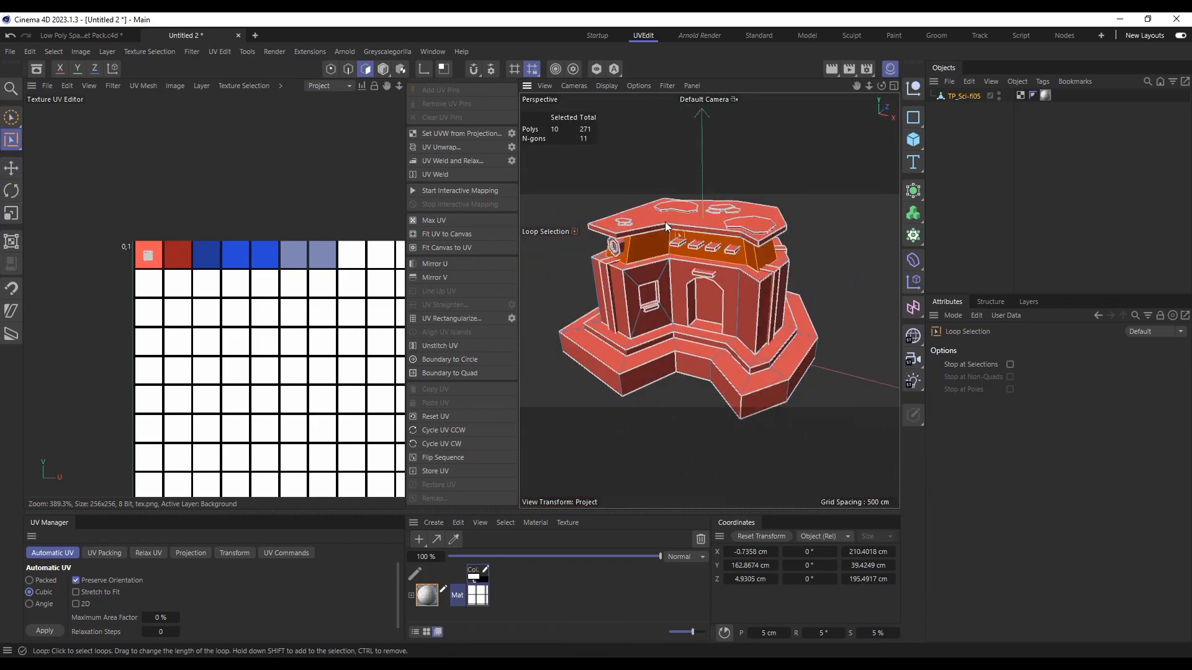
pyautogui.scroll(5, 599, 211)
# Step: Move the selected band's UVs past the dark red cell onto the dark blue cell and return to model mode
pyautogui.press('e')
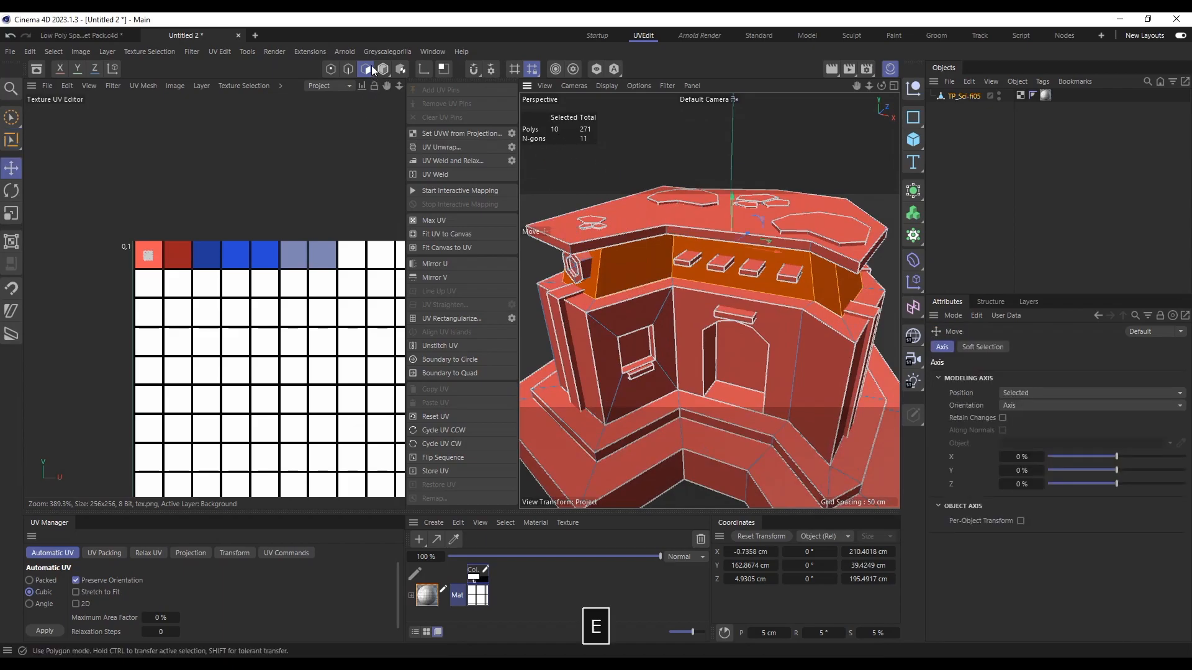
pyautogui.moveTo(152, 271); pyautogui.dragTo(174, 267)
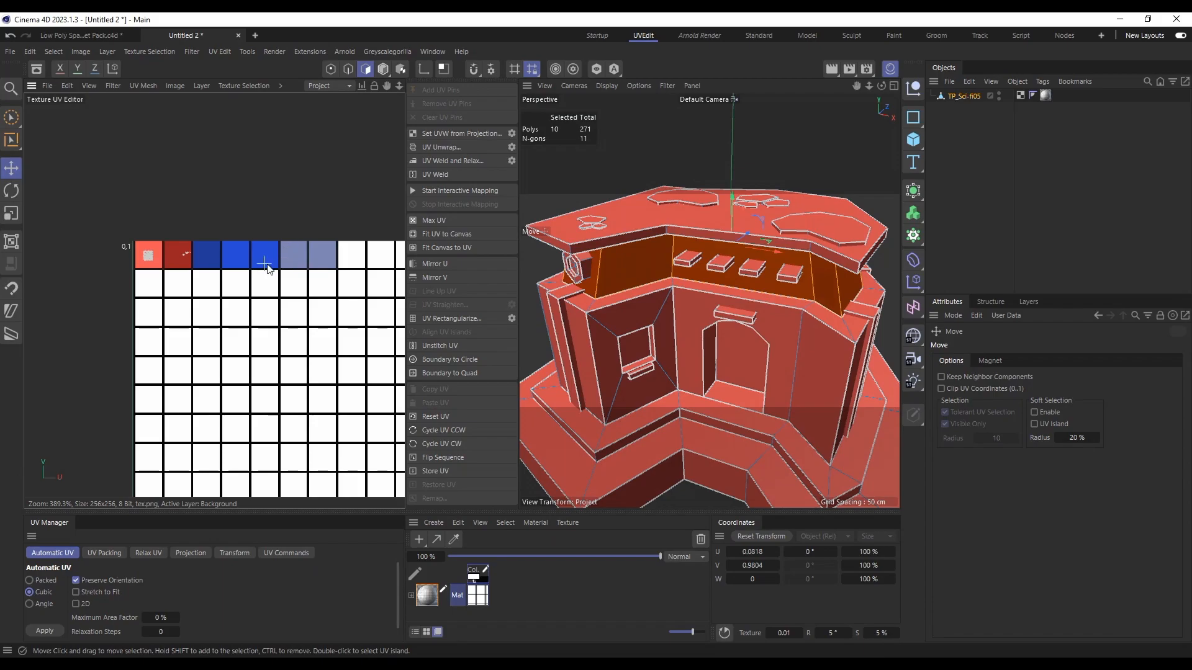
pyautogui.moveTo(261, 269); pyautogui.dragTo(288, 268)
pyautogui.click(383, 69)
pyautogui.press('e')
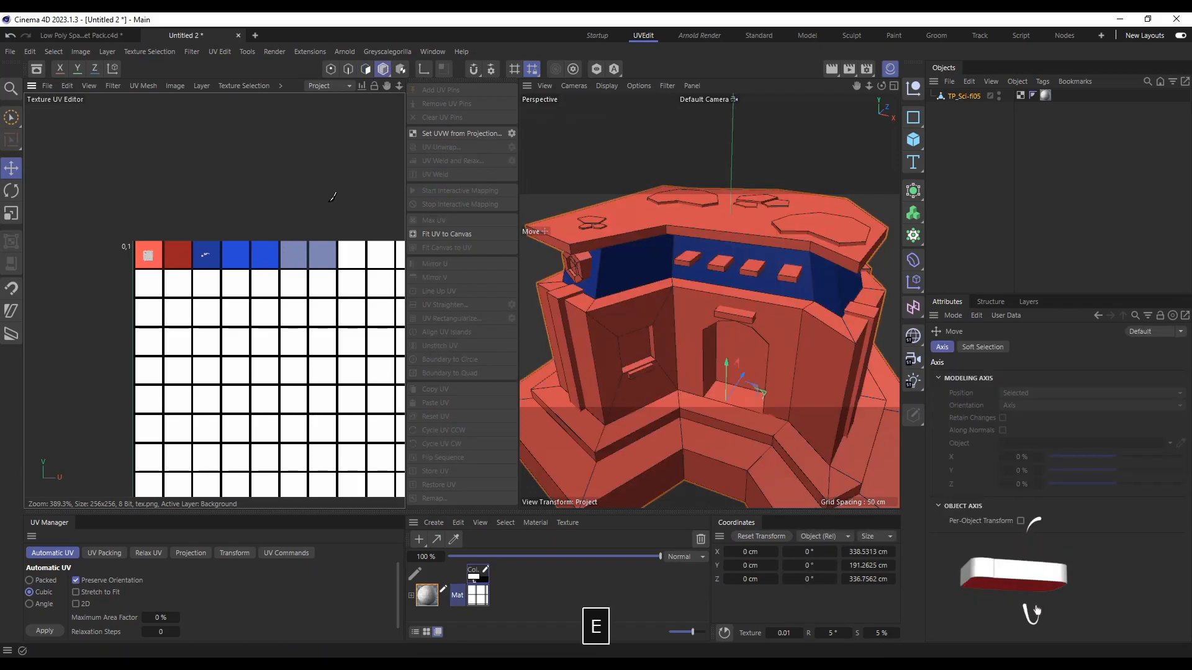
# Step: Examine the recoloured building from near and far, and deselect it
pyautogui.keyDown('alt'); pyautogui.moveTo(709, 266); pyautogui.dragTo(683, 294); pyautogui.keyUp('alt')
pyautogui.scroll(-5, 684, 271)
pyautogui.scroll(3, 620, 264)
pyautogui.scroll(-3, 635, 264)
pyautogui.press('1')
pyautogui.scroll(1, 684, 294)
pyautogui.click(671, 323)
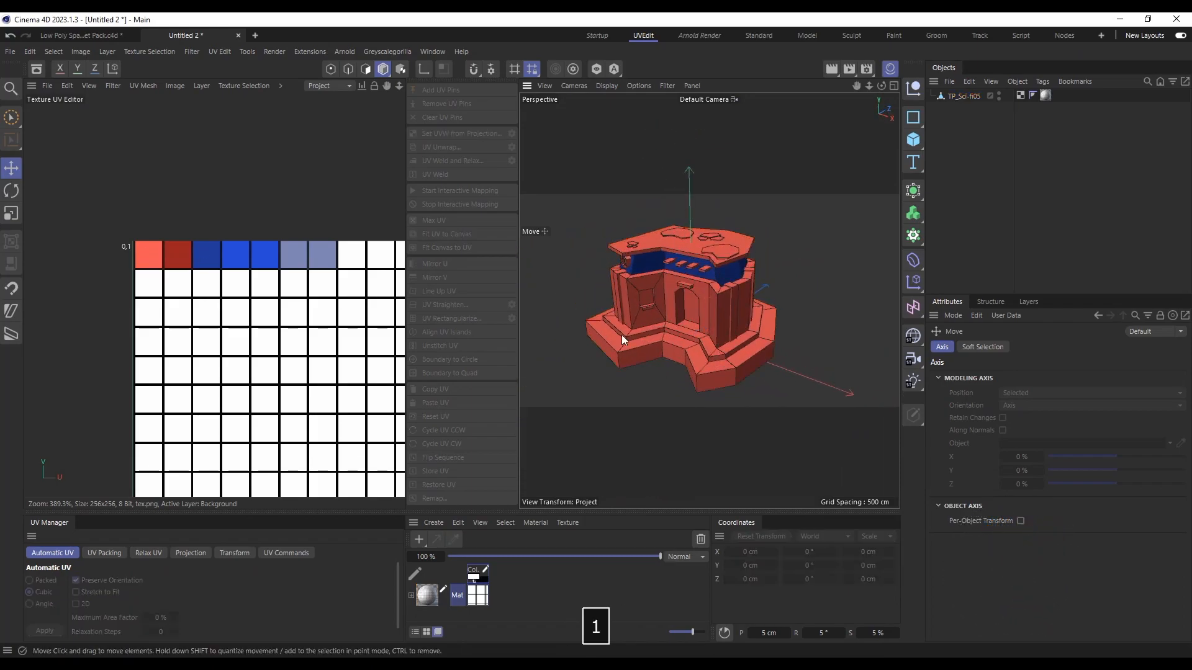